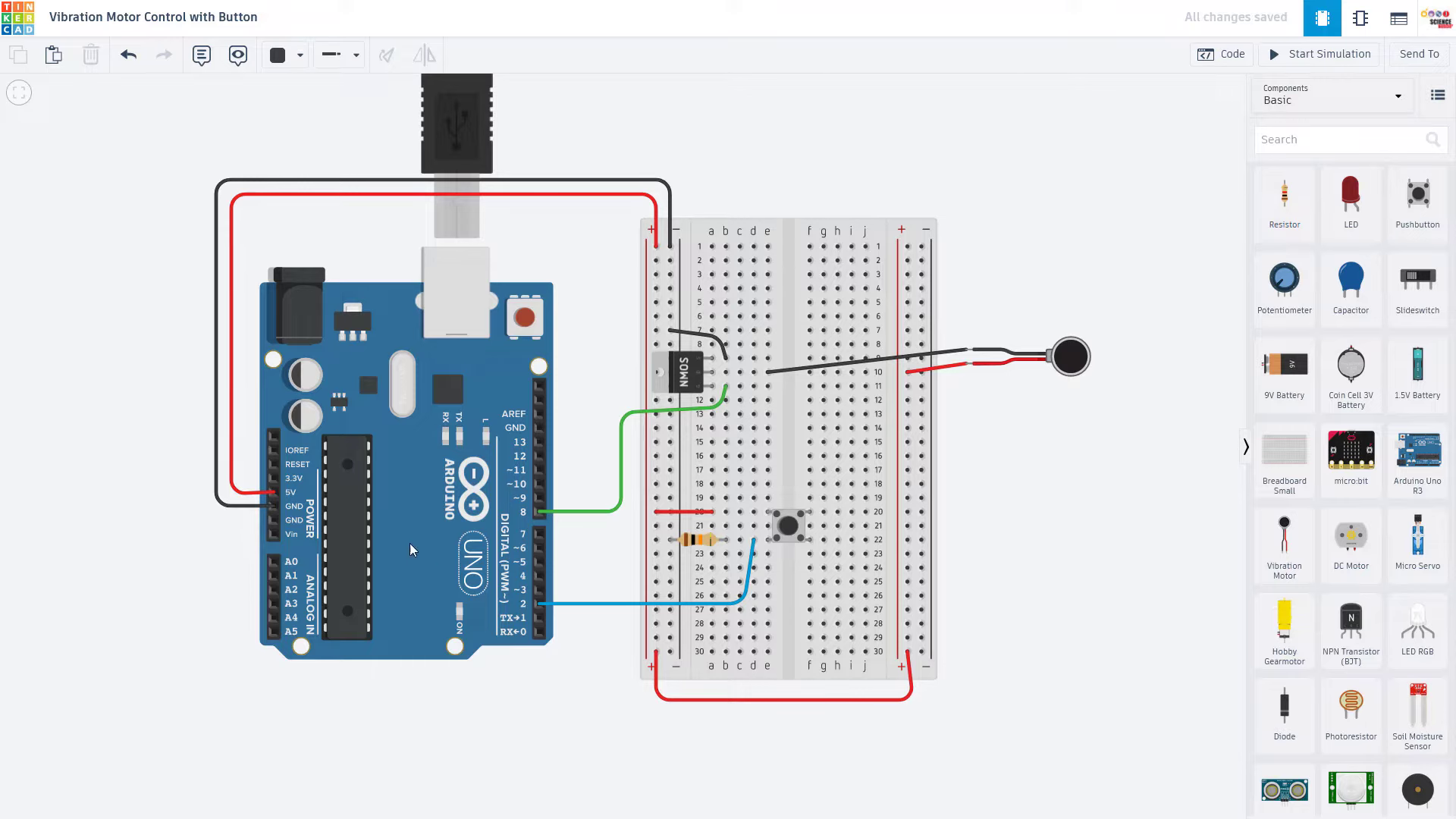
# Step: Inspect the pushbutton and the 10 kΩ resistor on the breadboard
pyautogui.scroll(3, 630, 552)
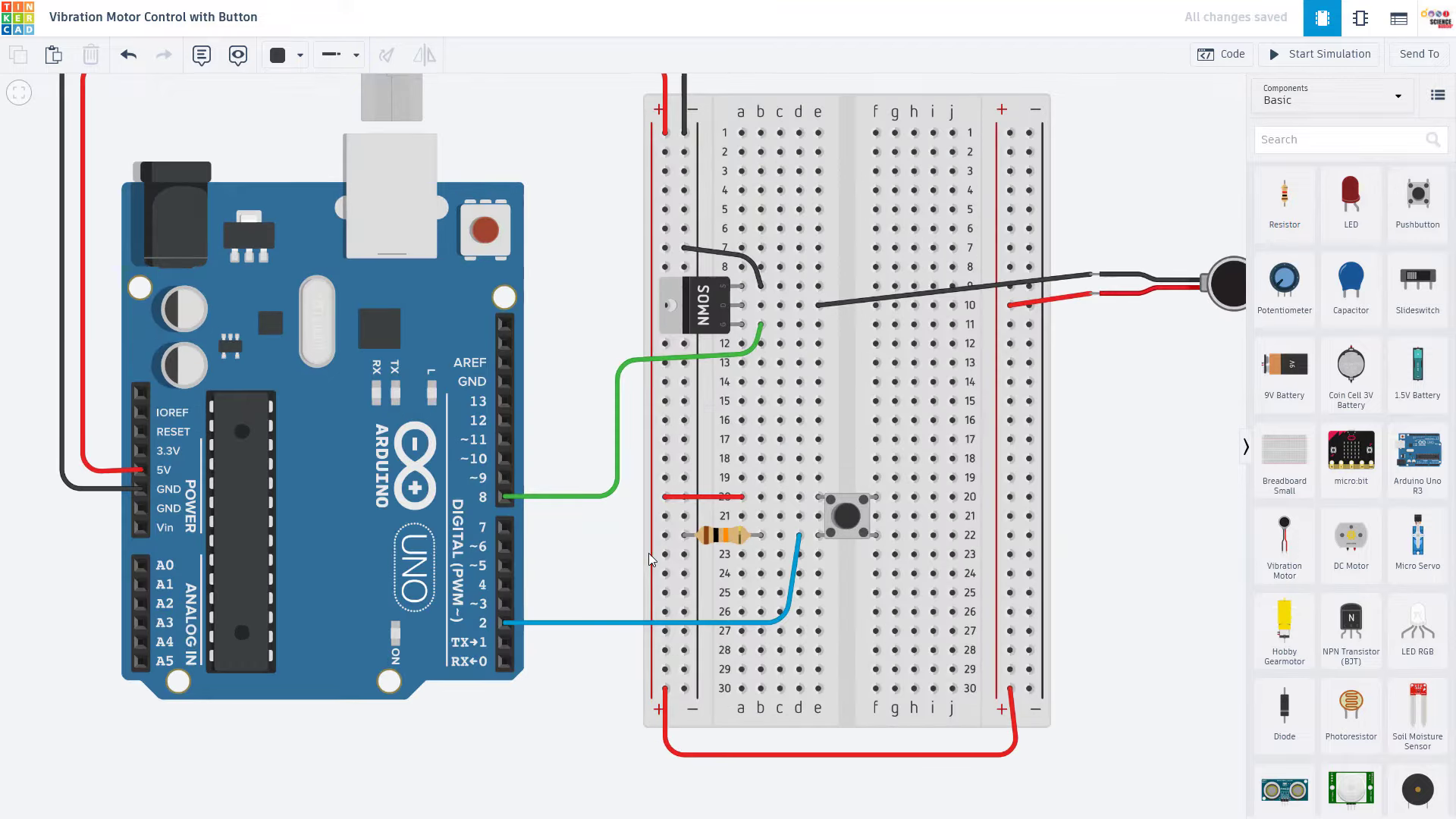
pyautogui.click(848, 516)
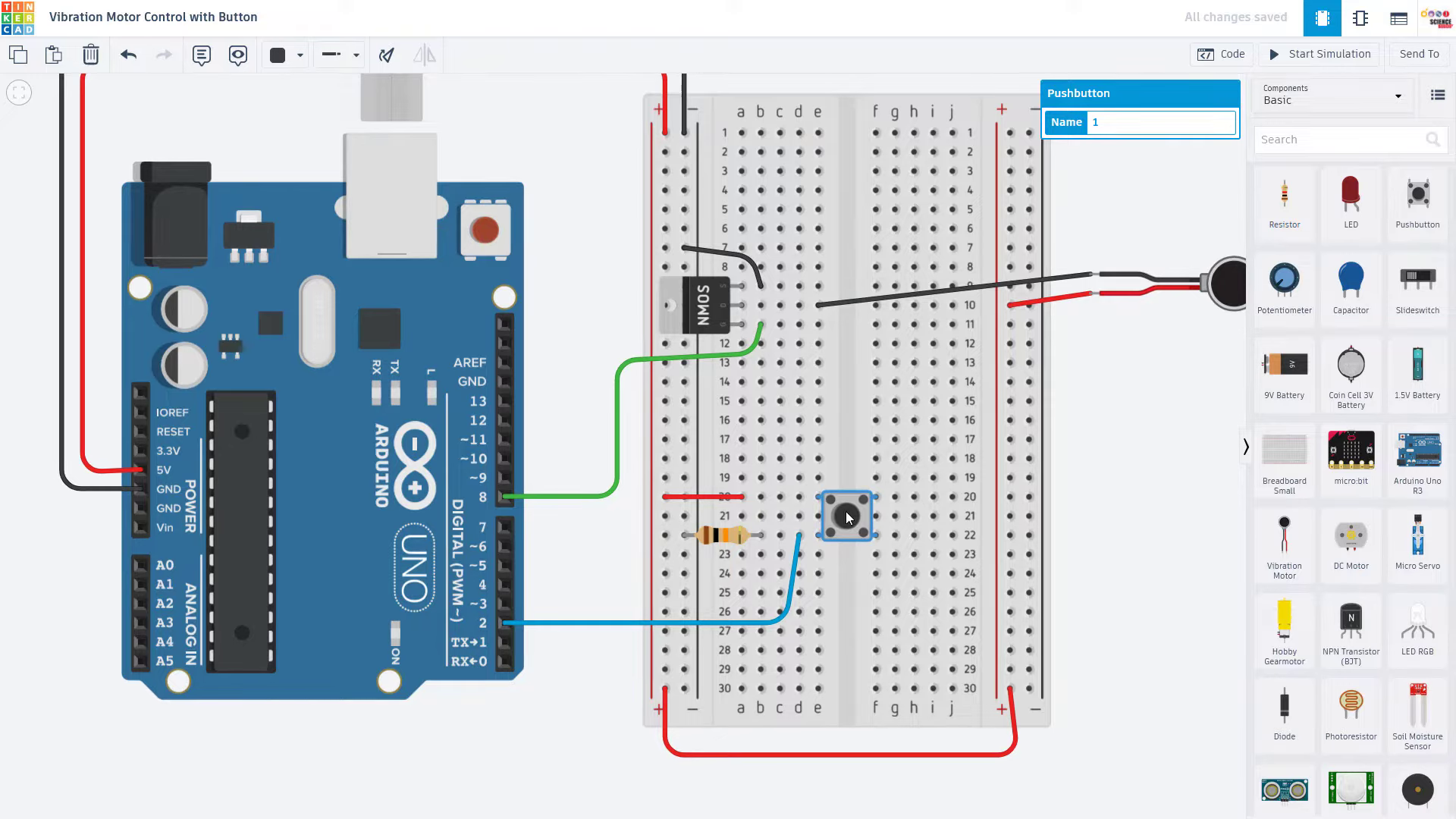
pyautogui.click(599, 543)
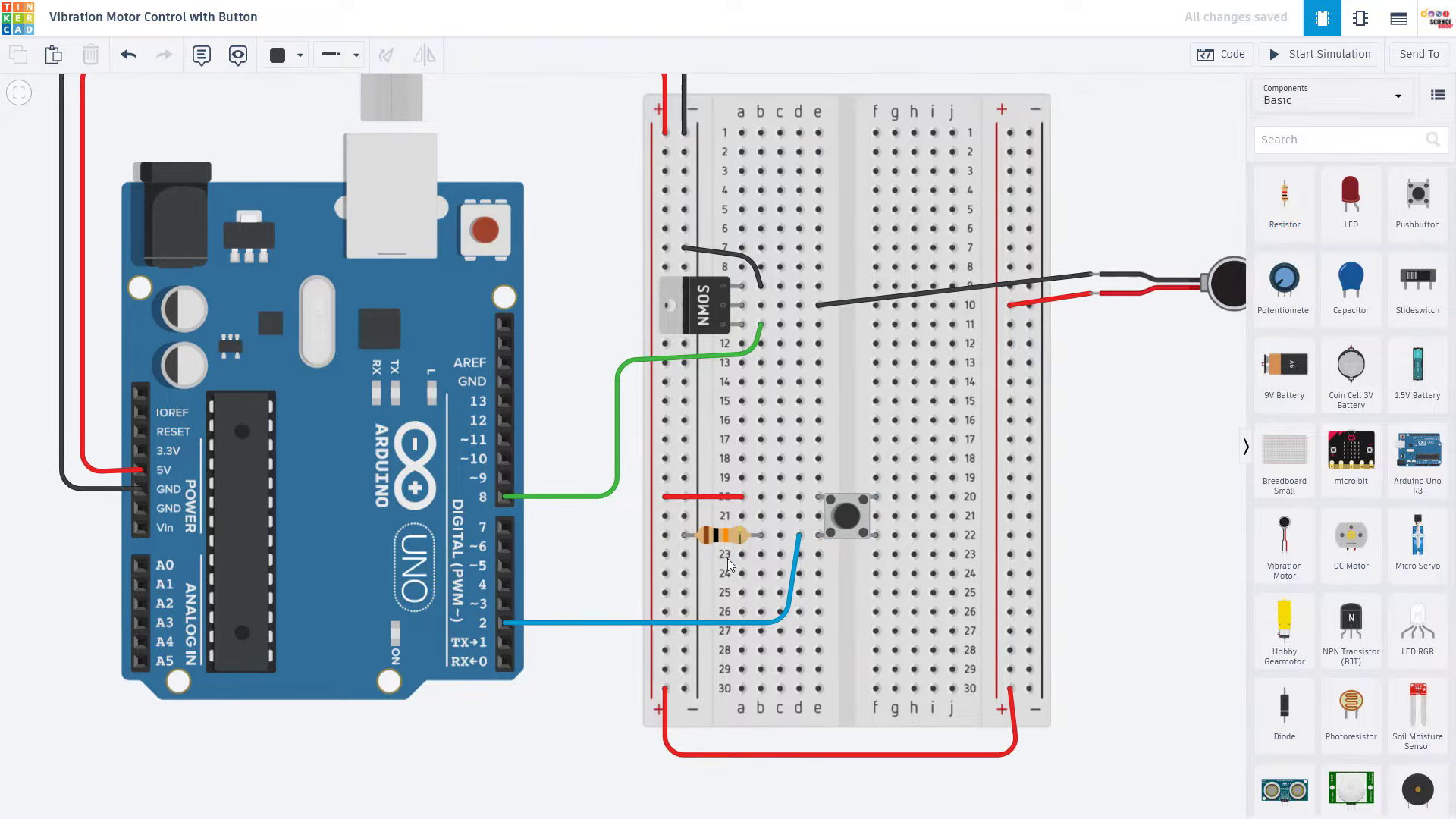
pyautogui.scroll(2, 705, 561)
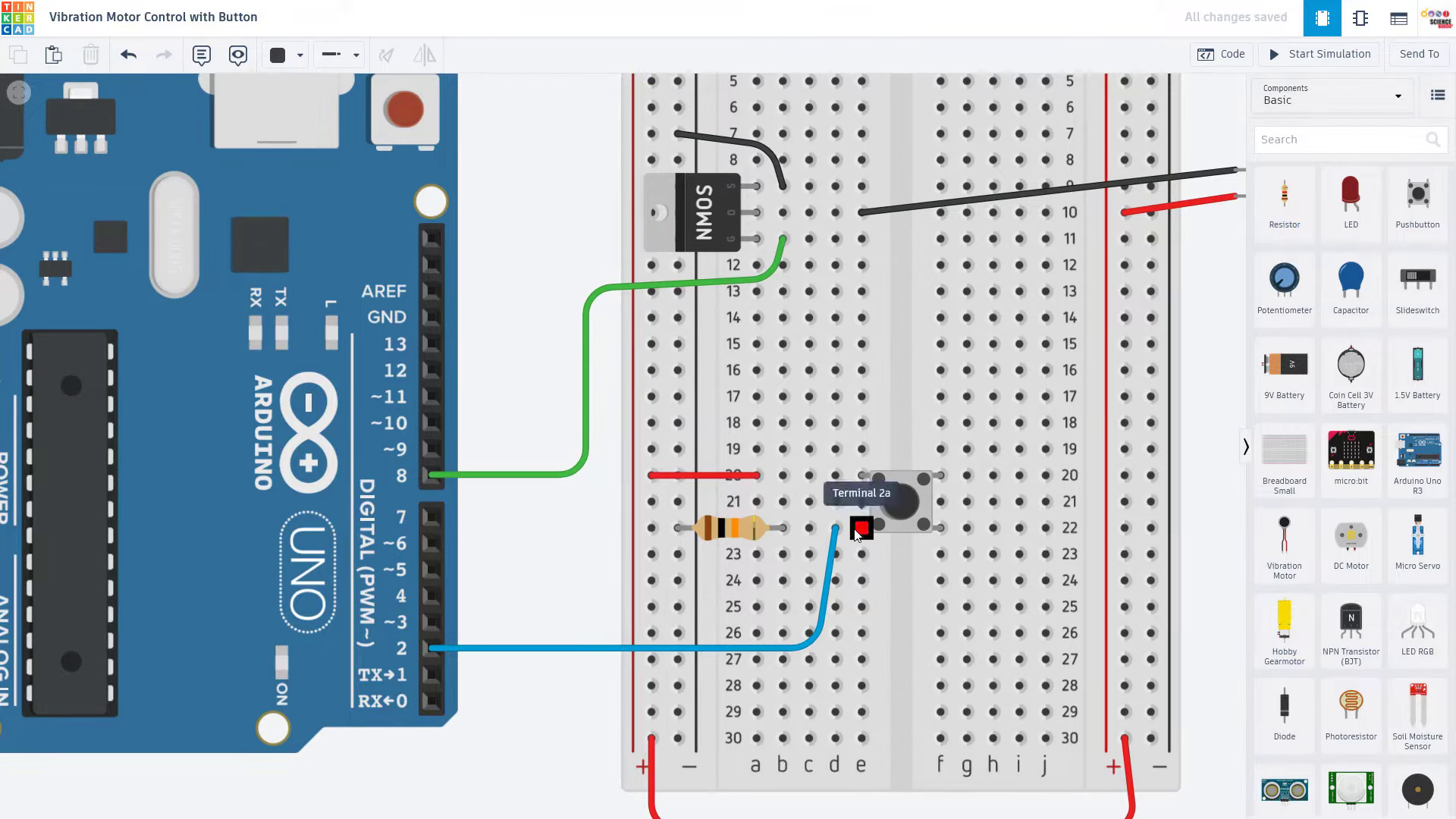
pyautogui.click(728, 527)
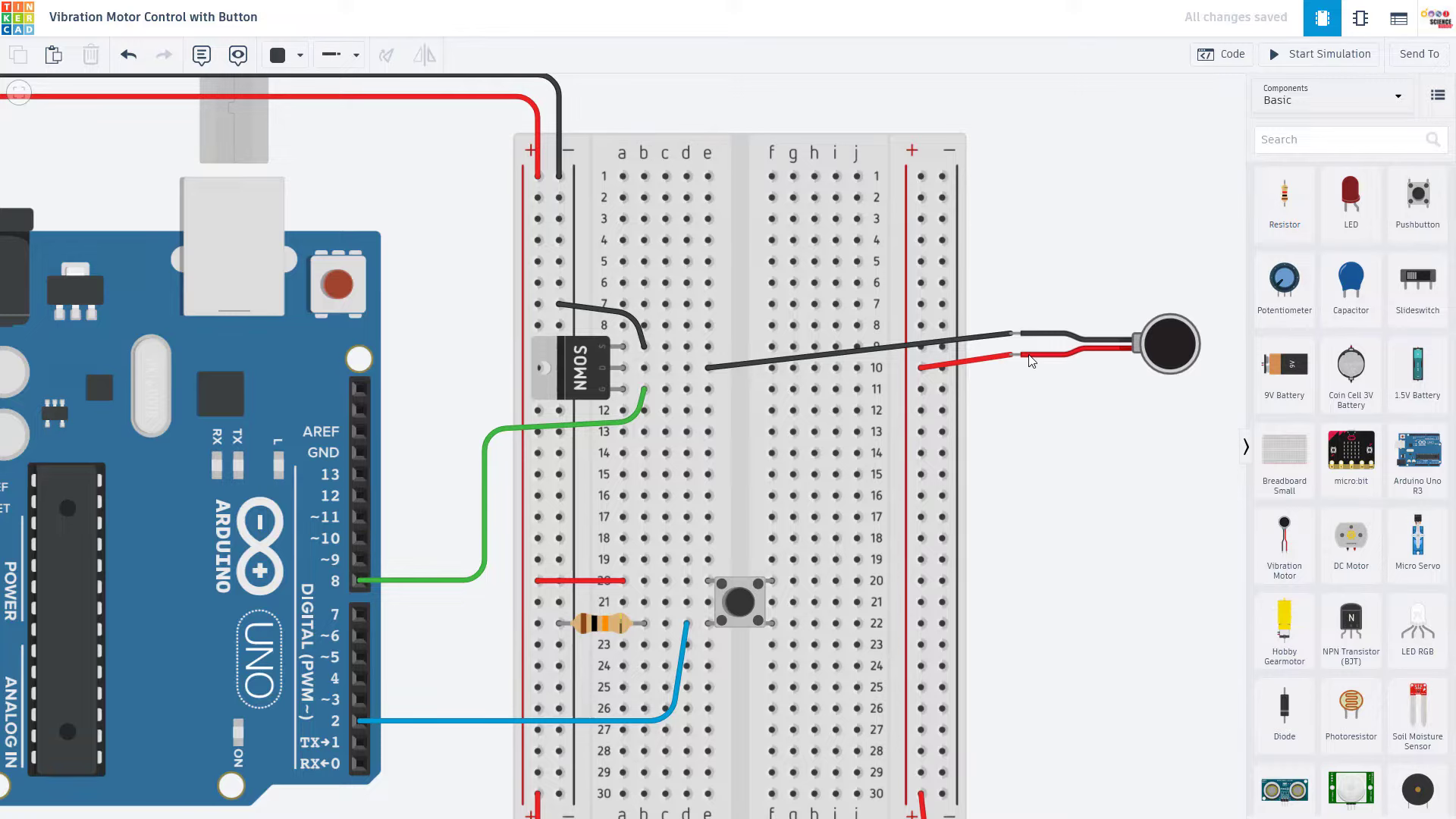
# Step: Inspect the nMOS transistor and the vibration motor beside it
pyautogui.moveTo(469, 357); pyautogui.dragTo(629, 374)
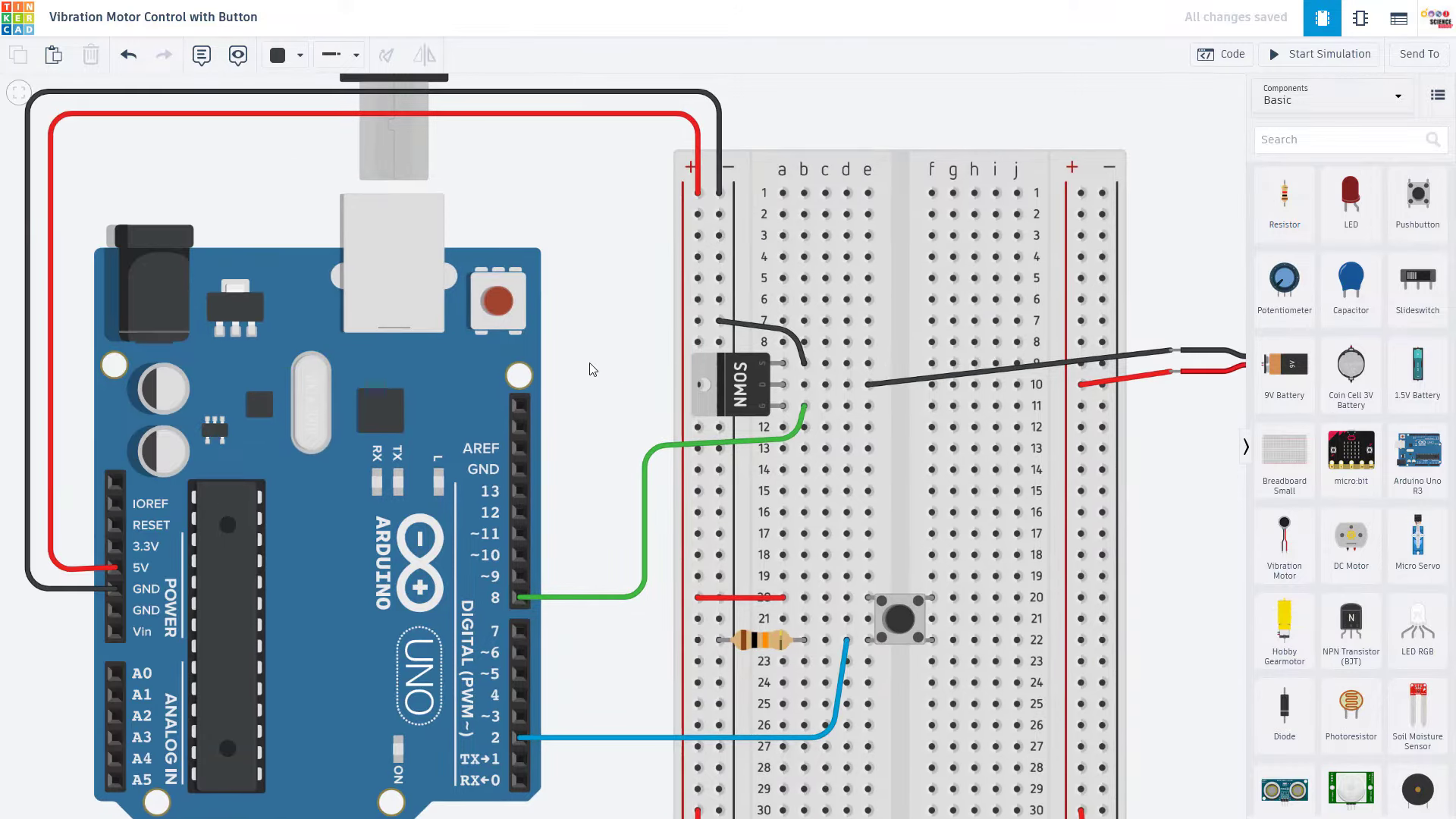
pyautogui.click(742, 390)
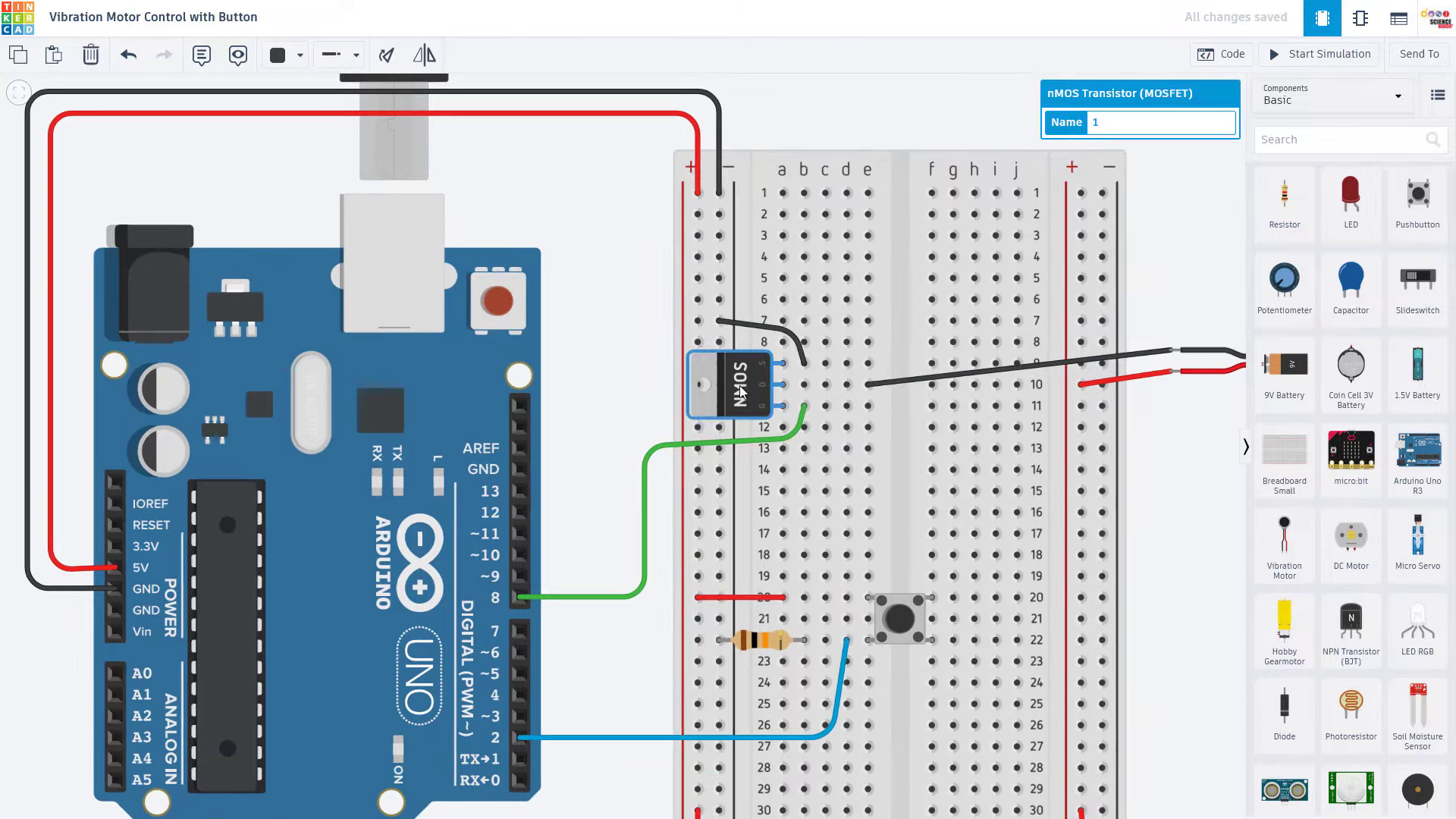
pyautogui.moveTo(715, 518); pyautogui.dragTo(645, 523)
pyautogui.scroll(-1, 645, 523)
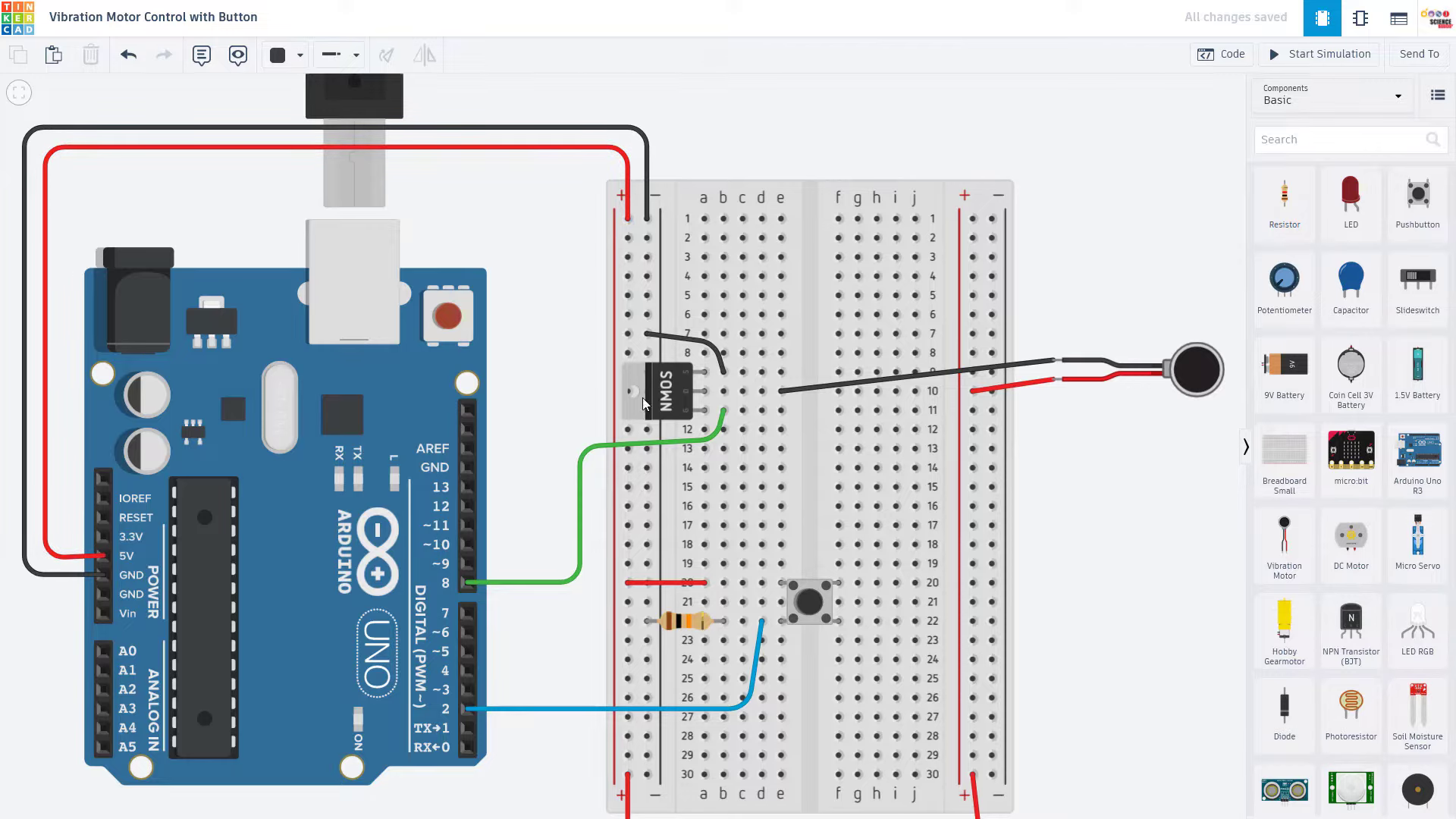
pyautogui.click(672, 402)
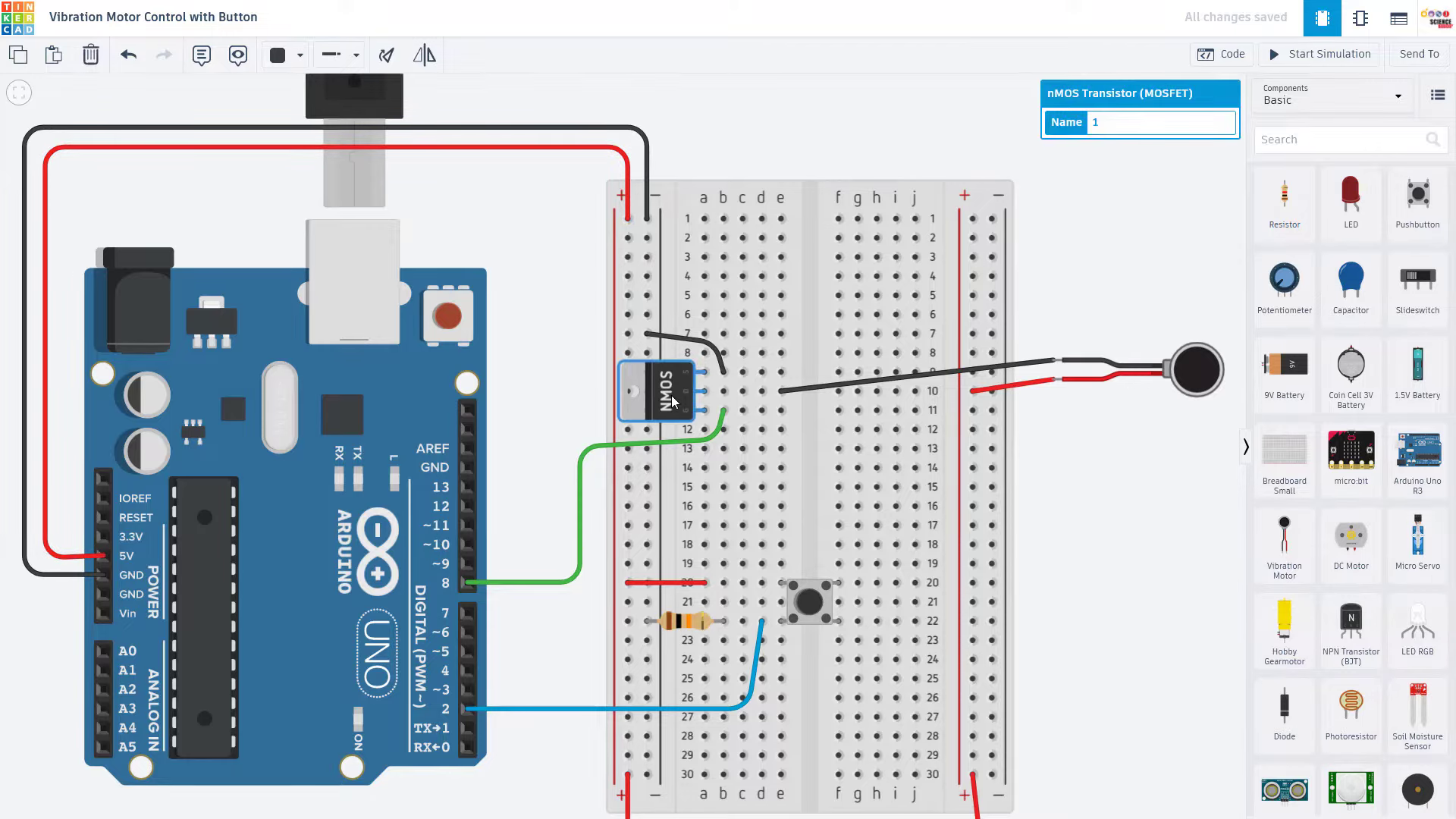
pyautogui.scroll(2, 673, 402)
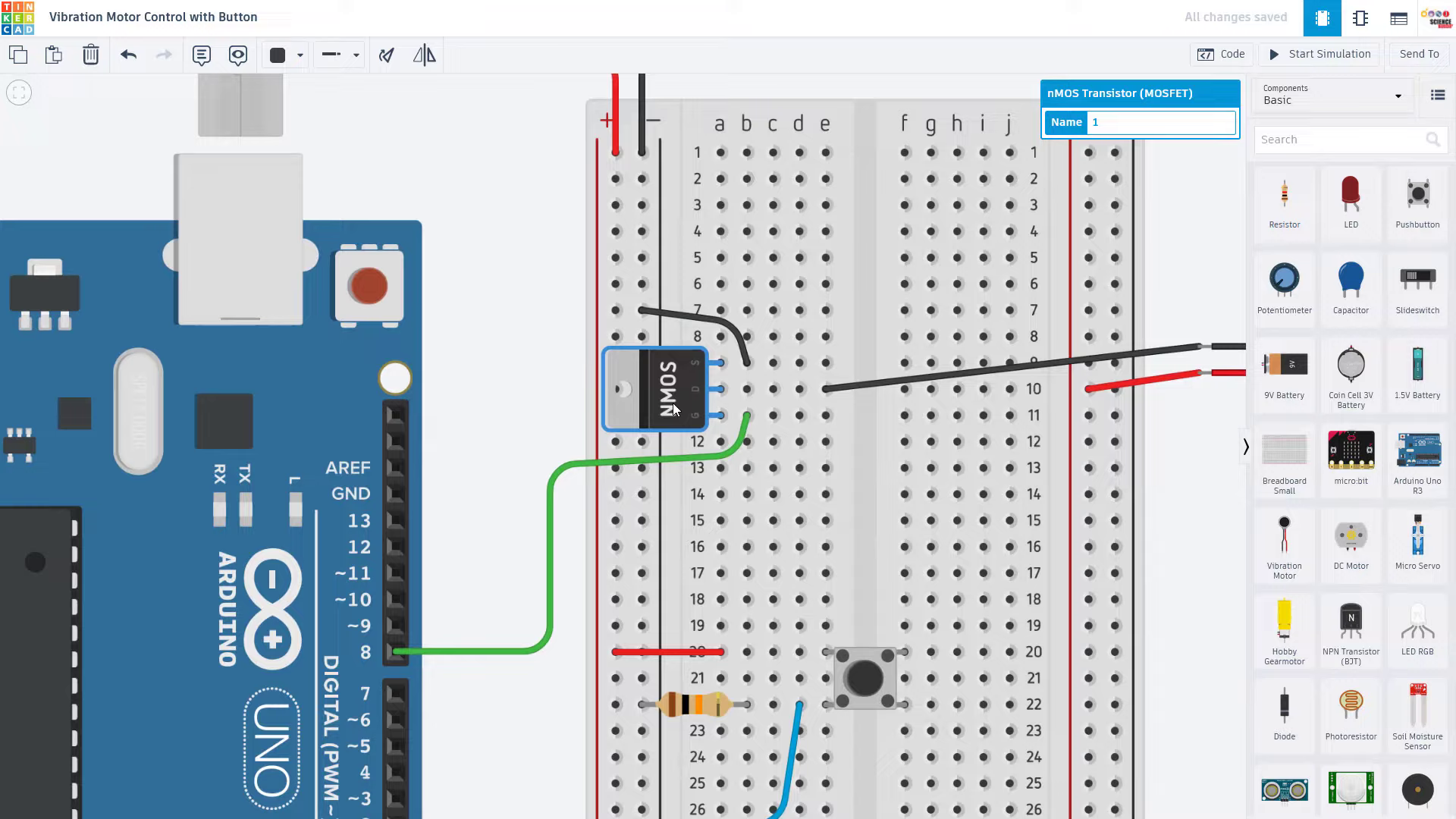
pyautogui.click(580, 398)
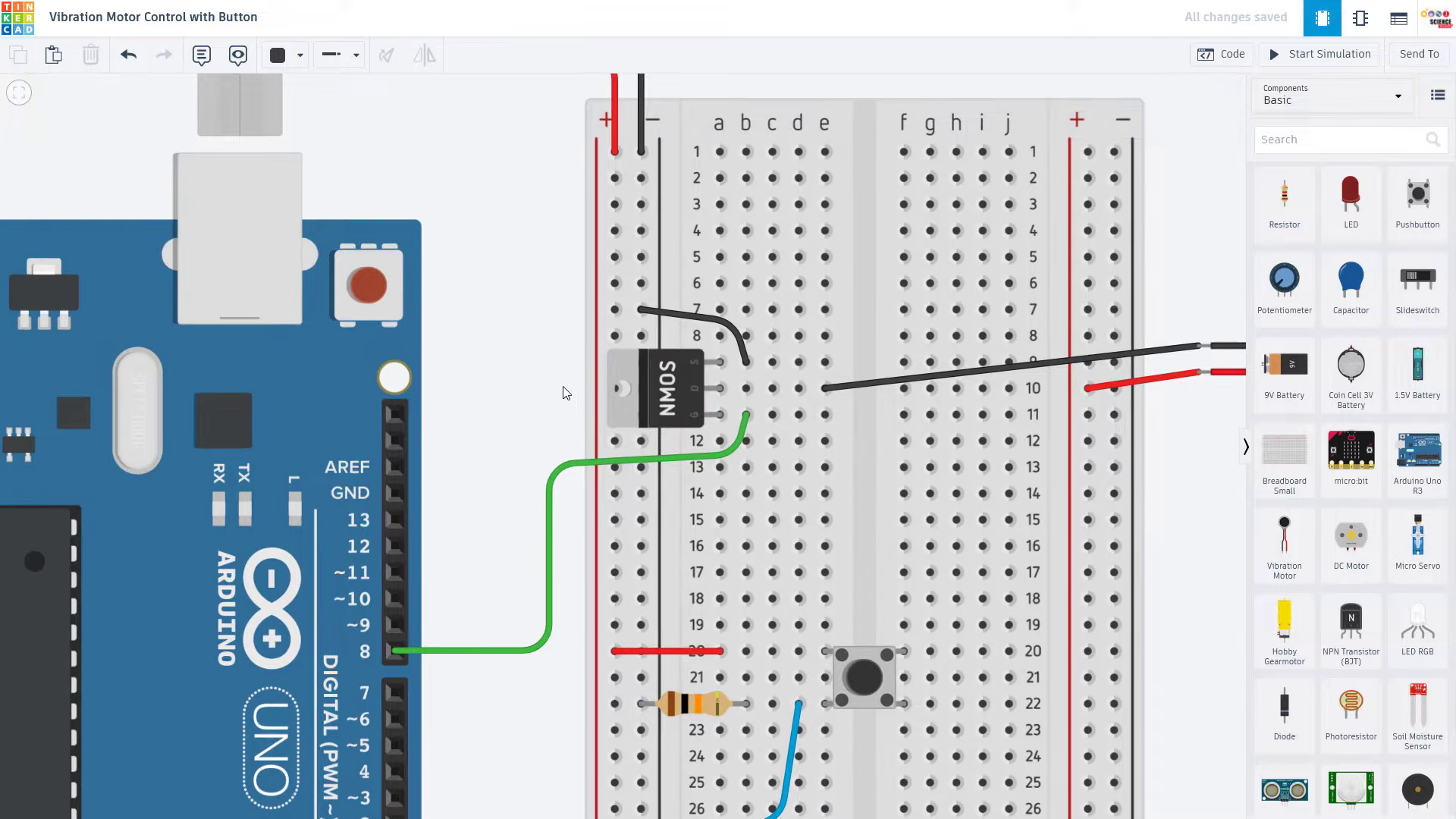
pyautogui.moveTo(544, 373); pyautogui.dragTo(550, 425)
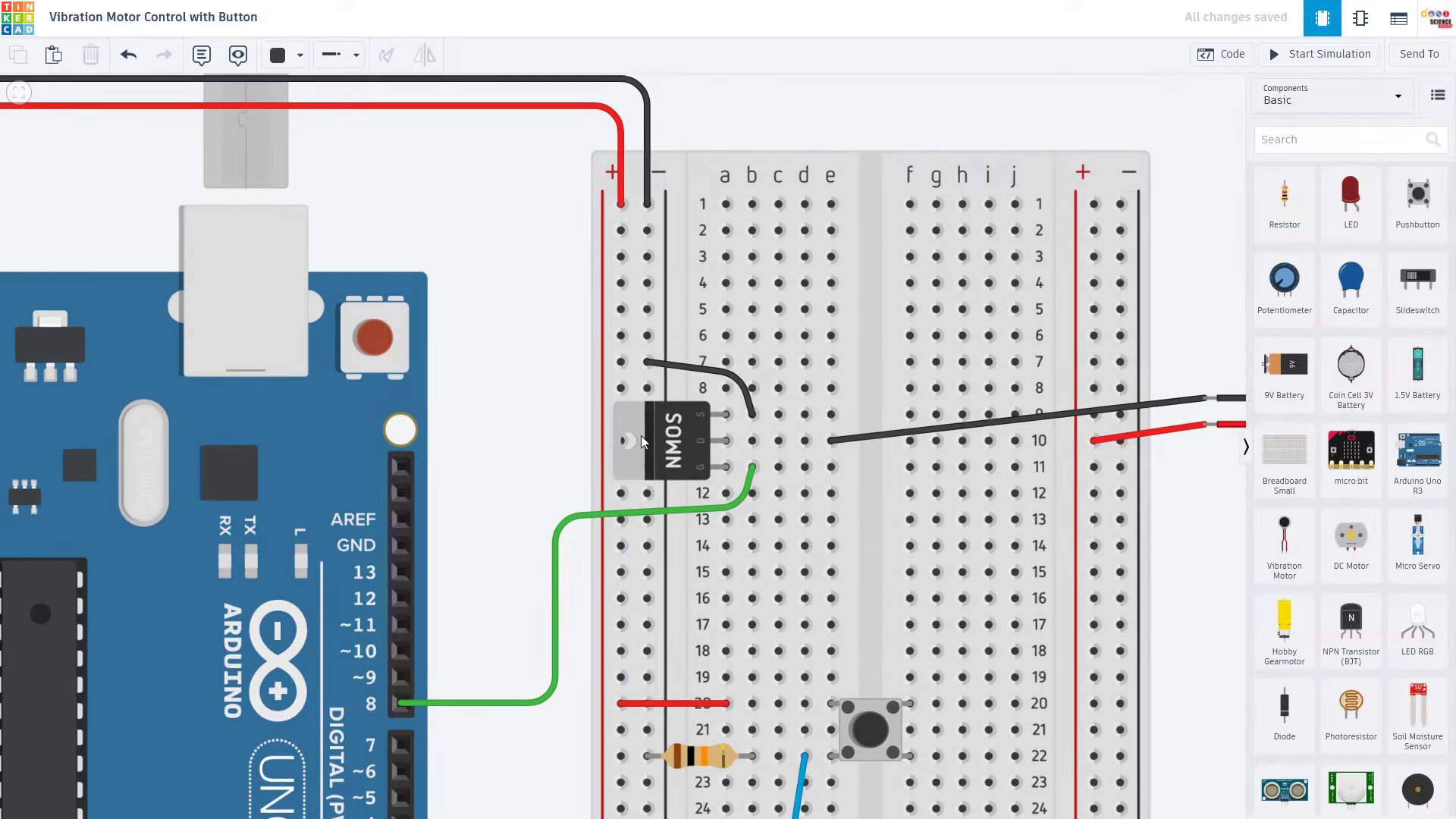
pyautogui.scroll(-2, 412, 488)
pyautogui.scroll(3, 412, 488)
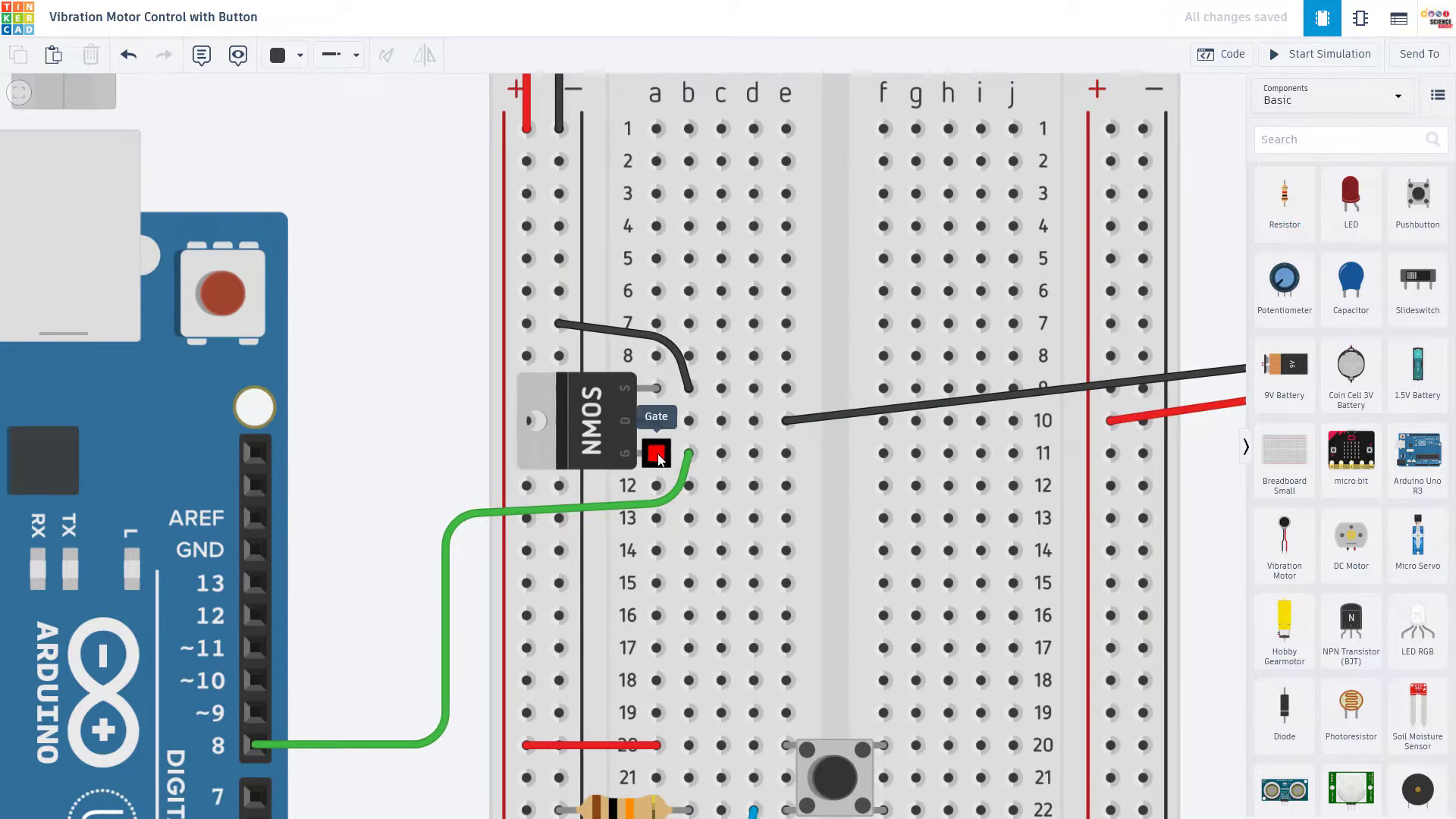
# Step: Rotate the nMOS transistor upright to see its pins, then return it to rows 9–11, column a
pyautogui.click(604, 421)
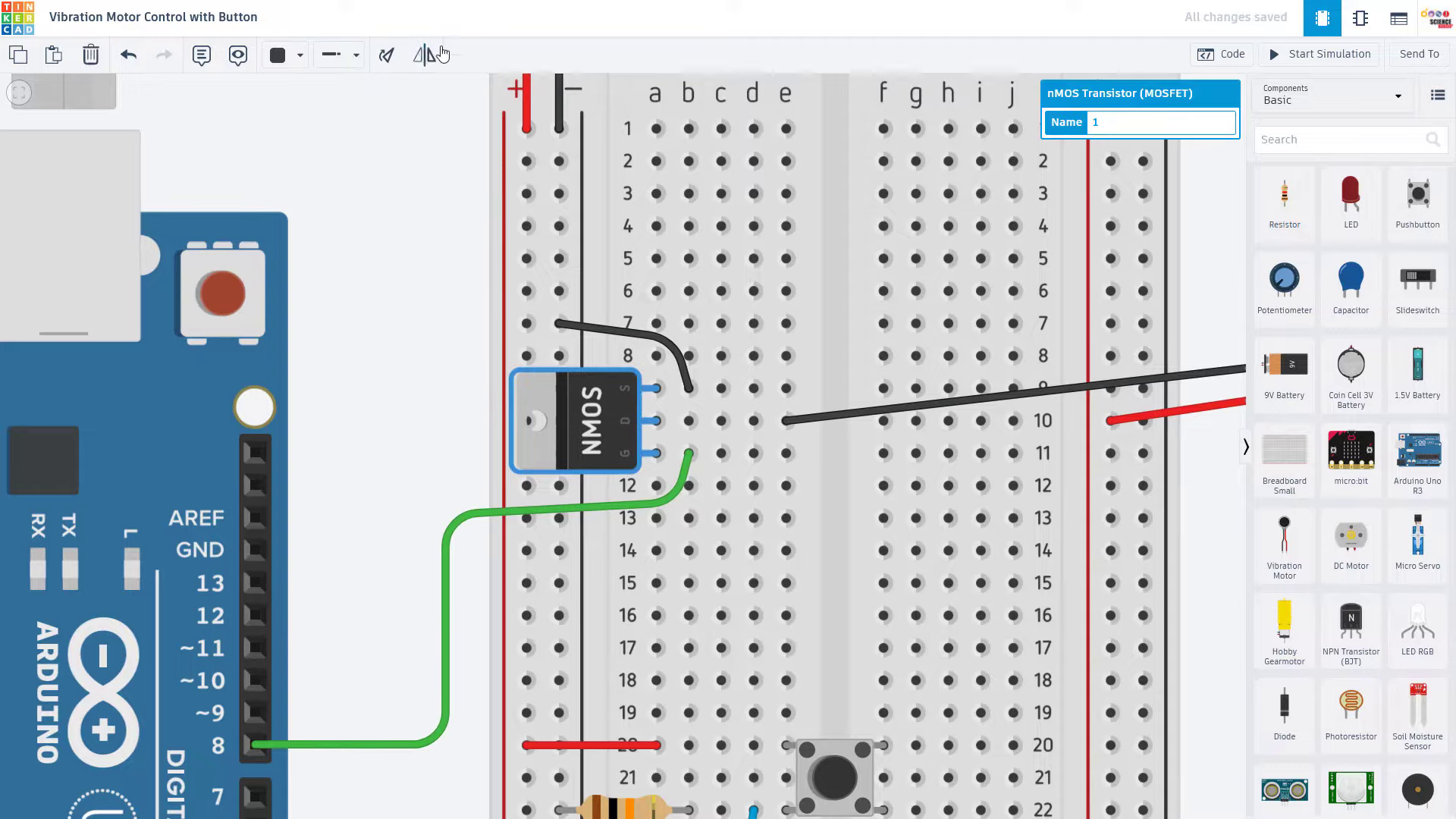
pyautogui.click(388, 57)
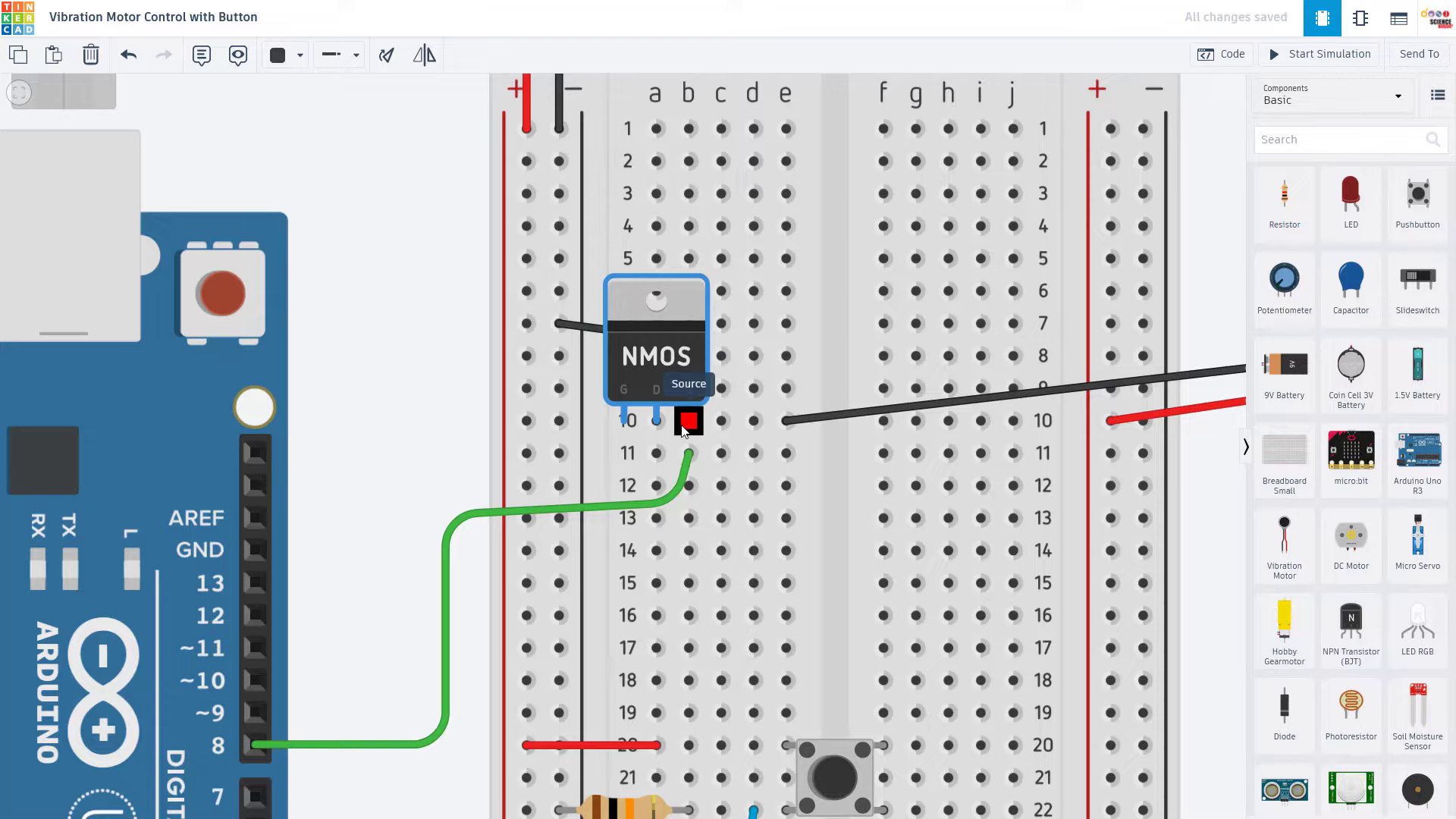
pyautogui.click(387, 57)
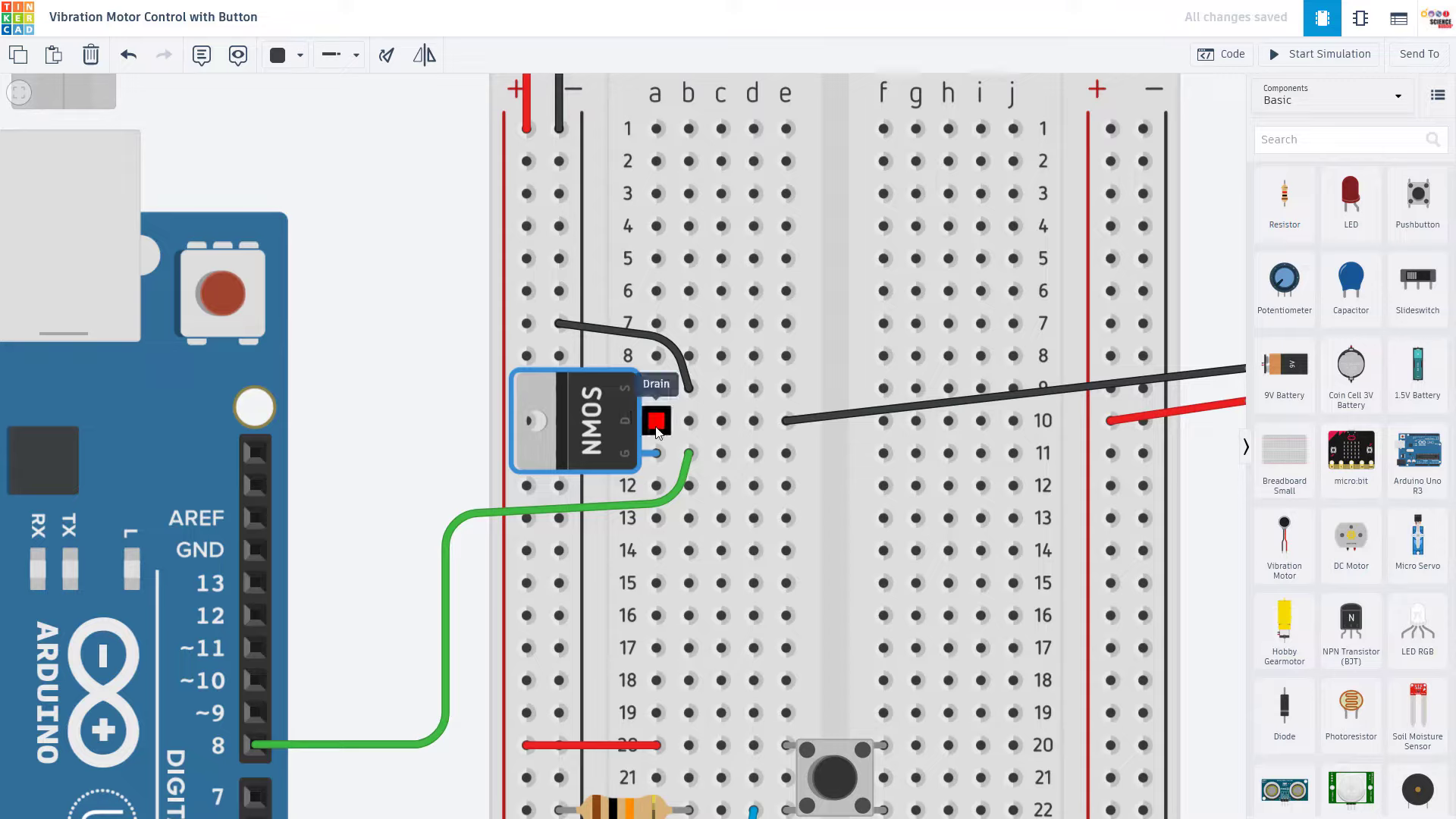
pyautogui.press('r')
pyautogui.moveTo(599, 421); pyautogui.dragTo(708, 226)
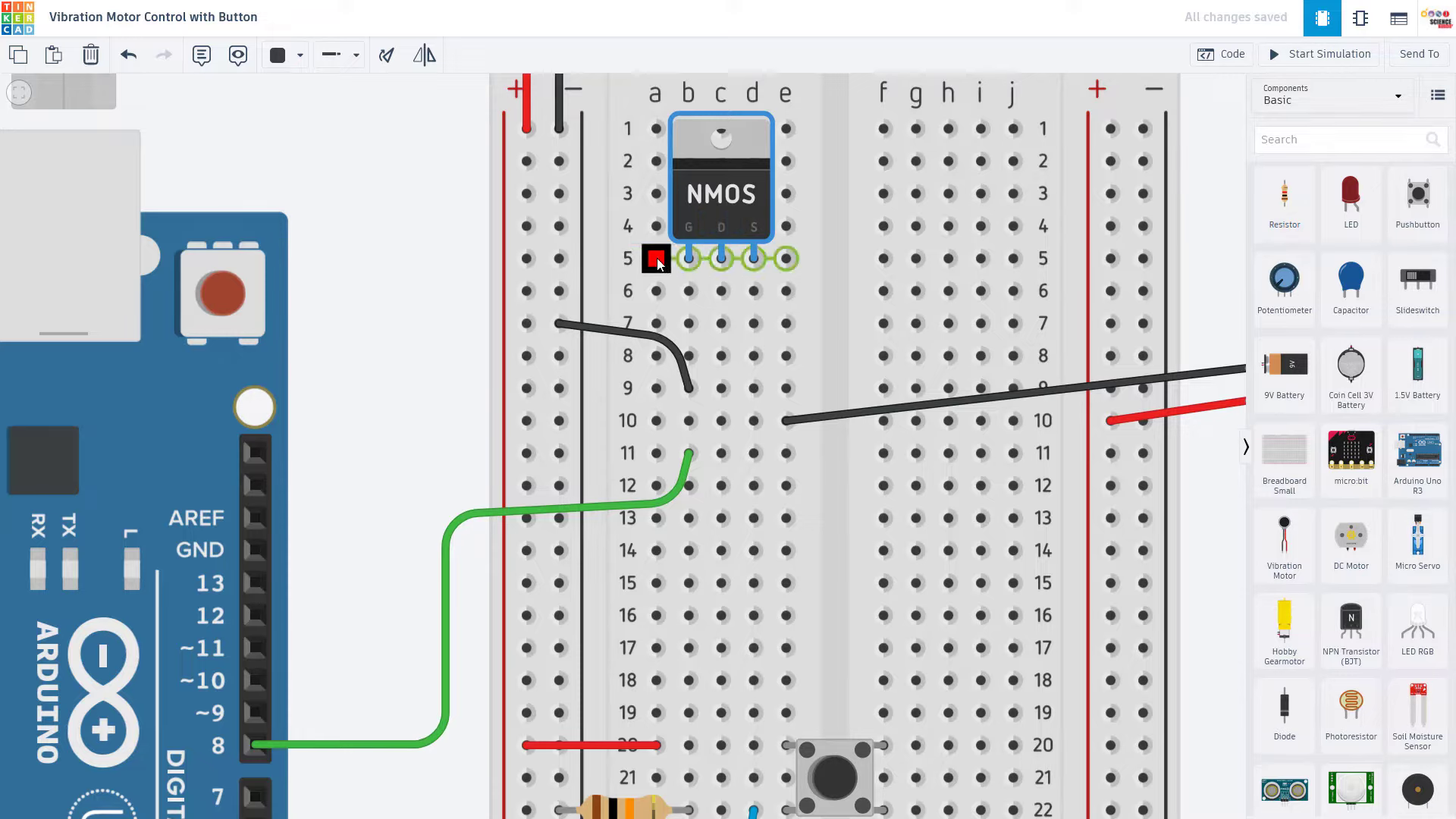
pyautogui.click(386, 54)
pyautogui.moveTo(720, 182); pyautogui.dragTo(577, 420)
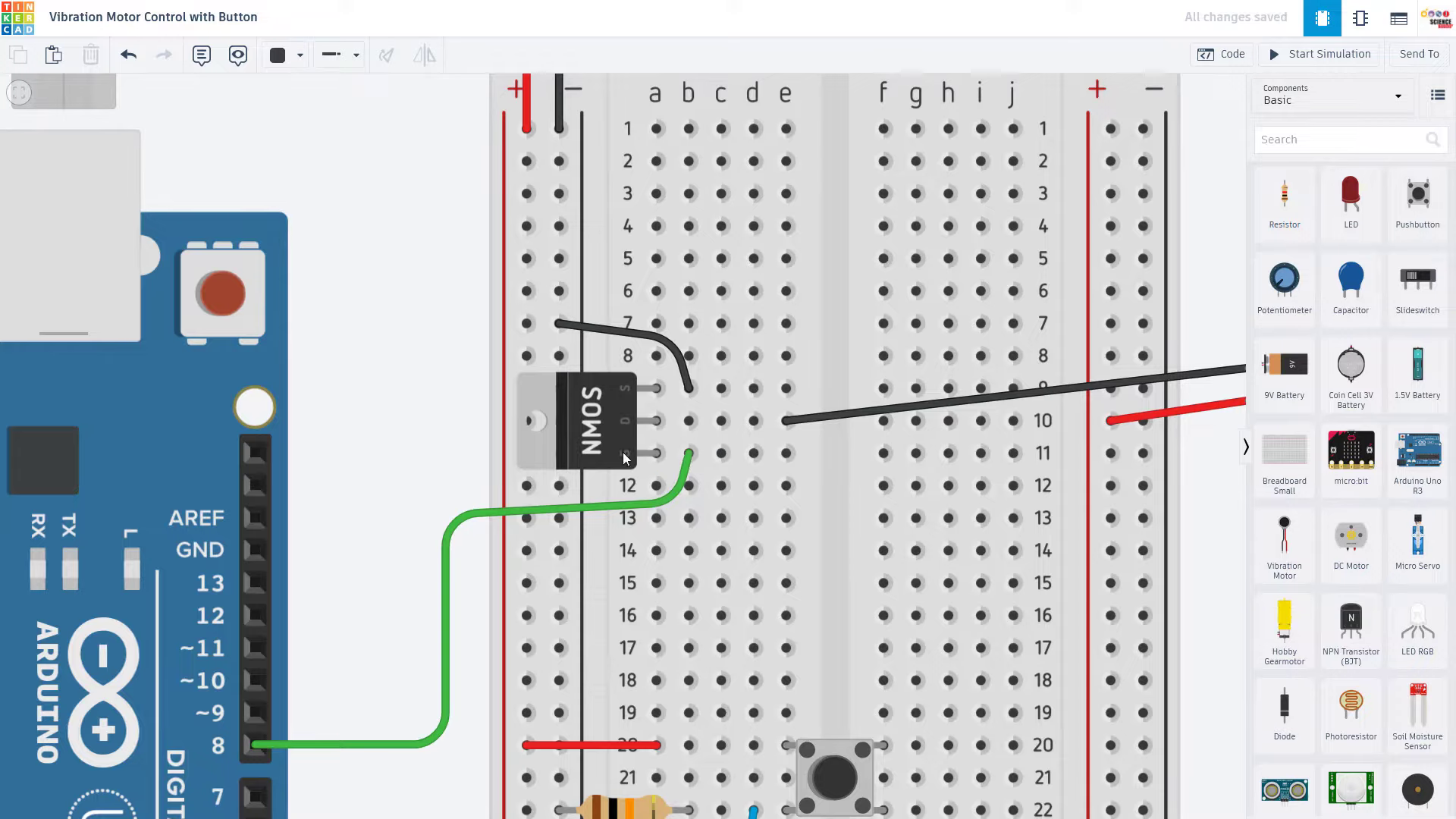
pyautogui.scroll(-1, 690, 451)
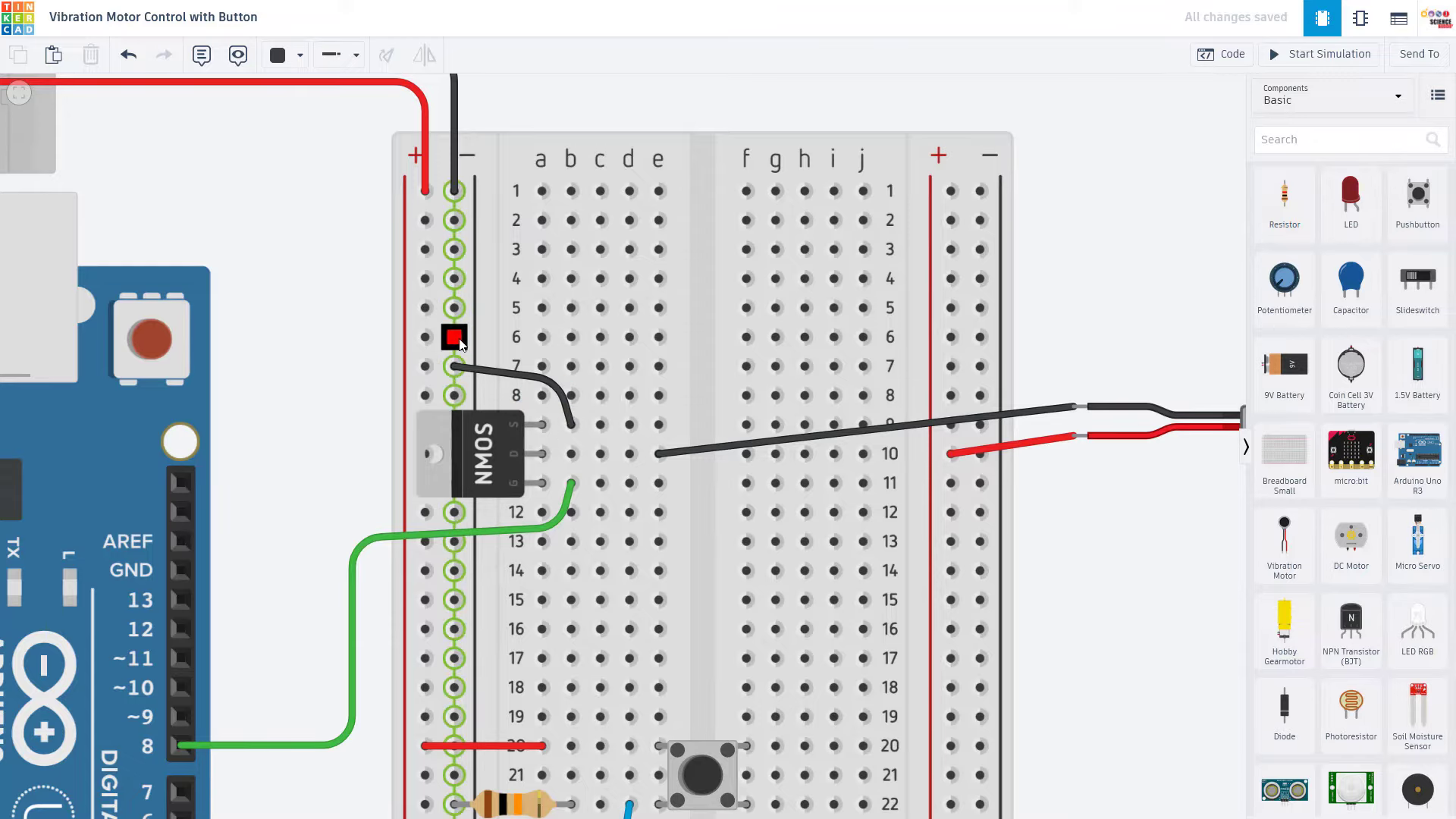
pyautogui.scroll(-5, 976, 493)
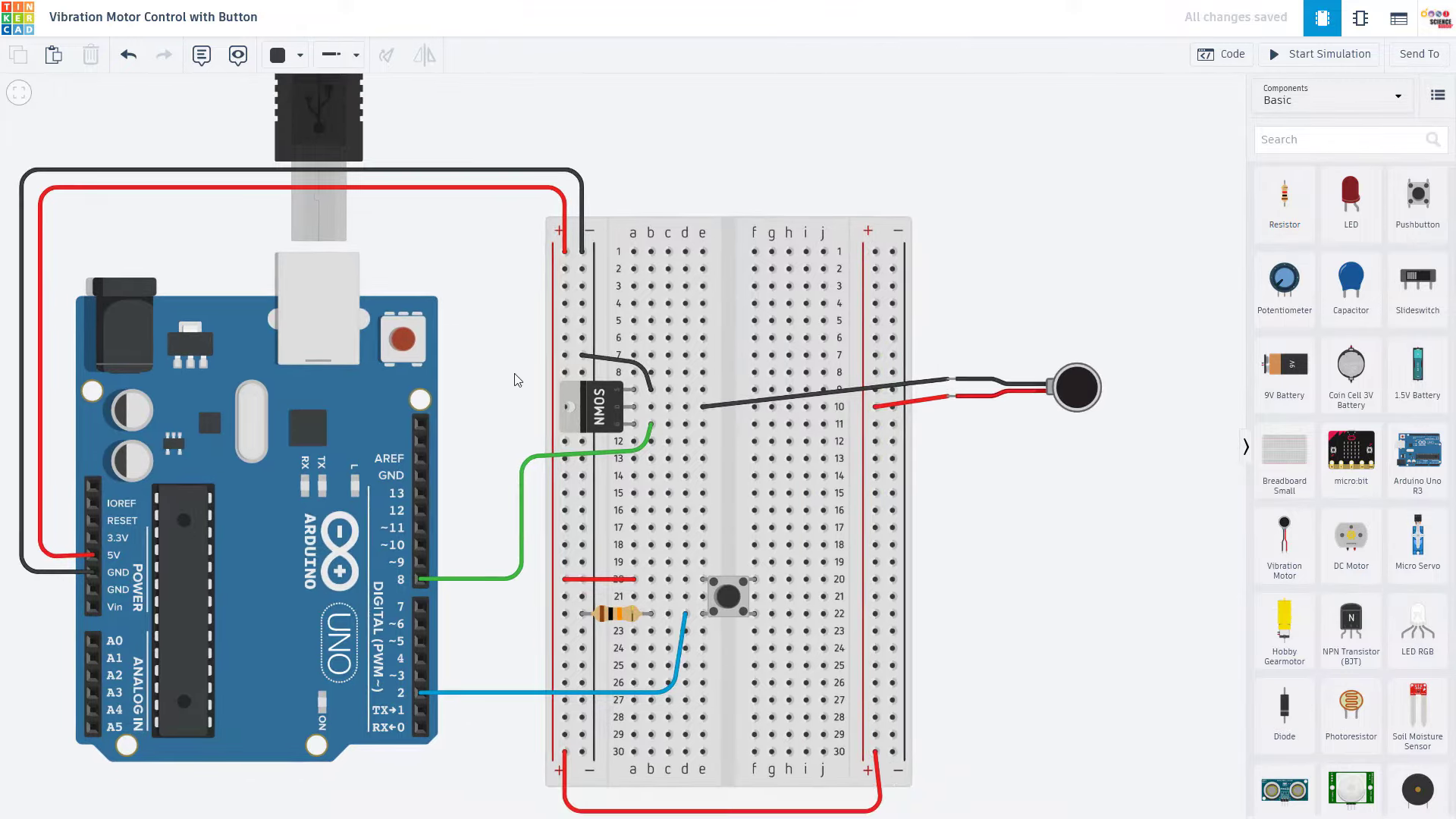
pyautogui.moveTo(516, 379); pyautogui.dragTo(510, 340)
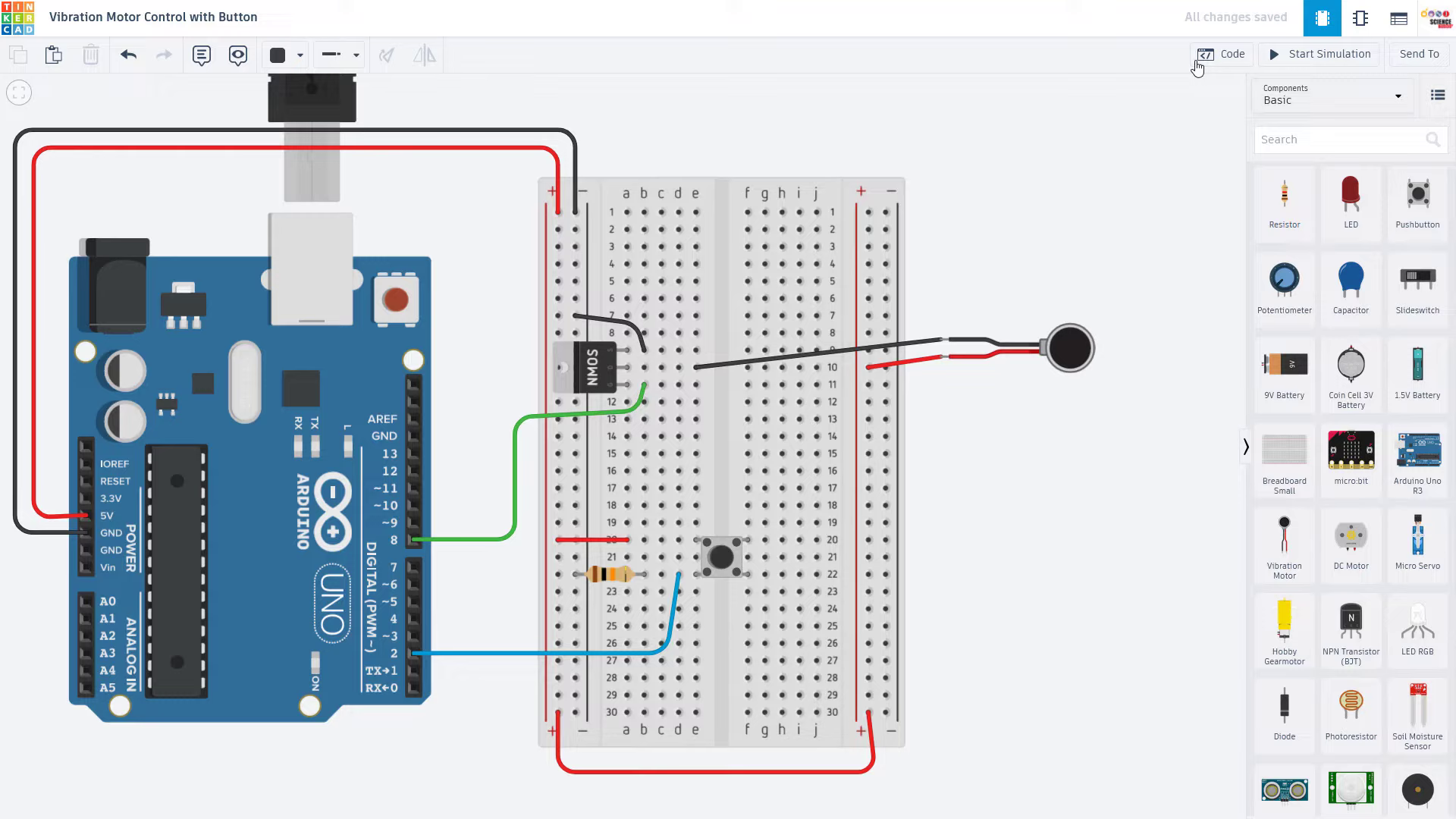
pyautogui.click(1213, 55)
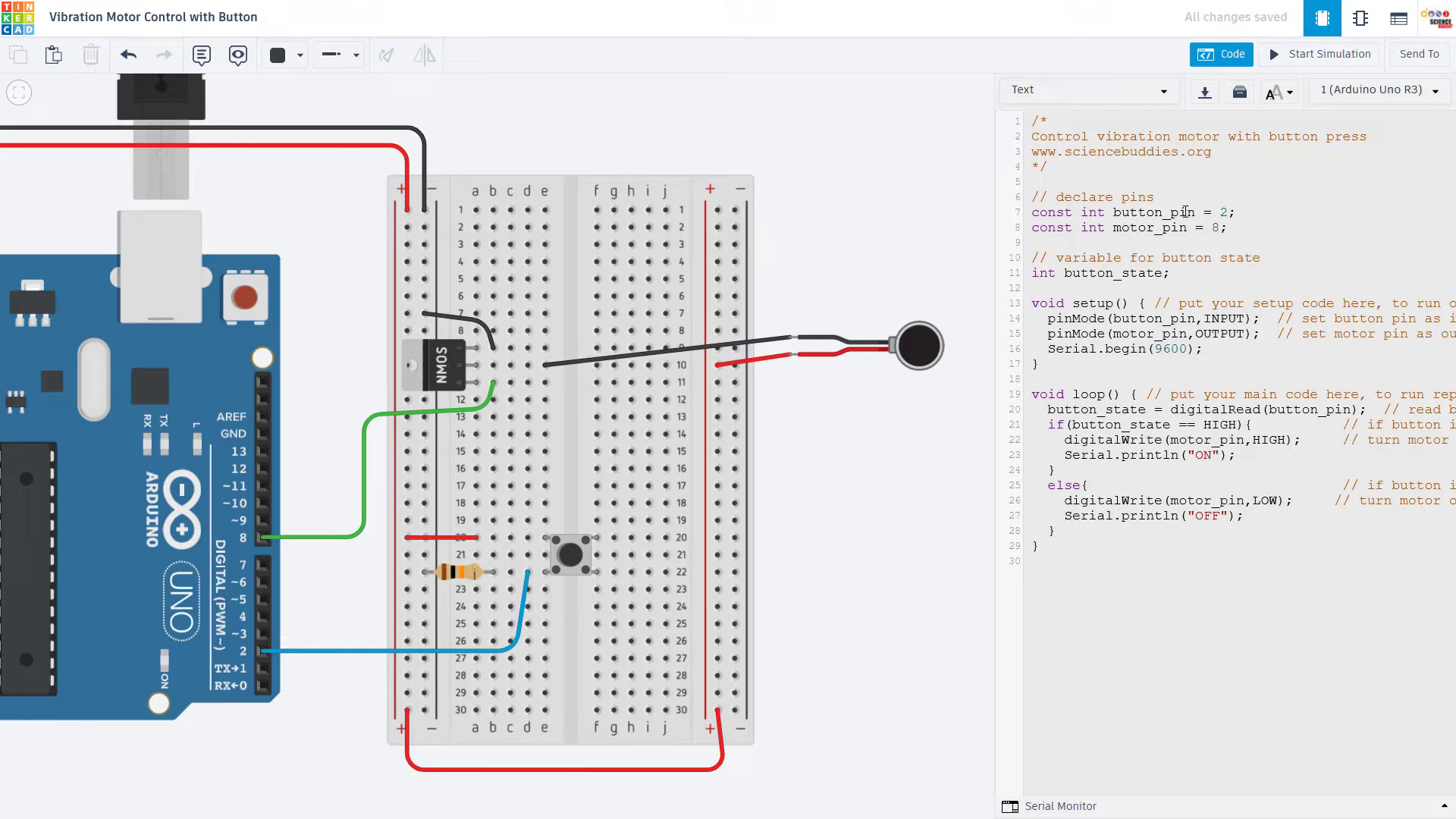
pyautogui.moveTo(1236, 228); pyautogui.dragTo(1035, 215)
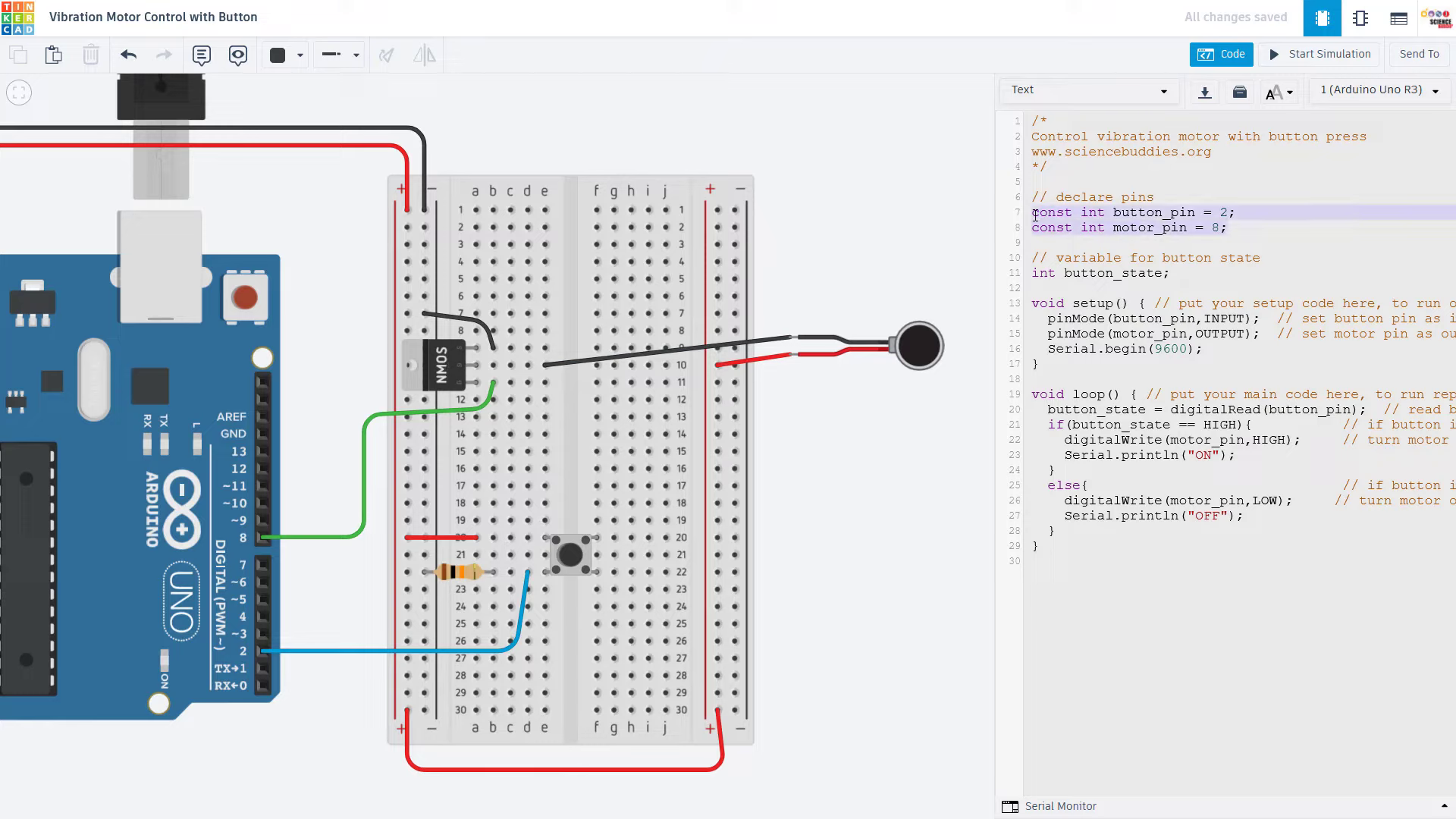
pyautogui.click(1188, 213)
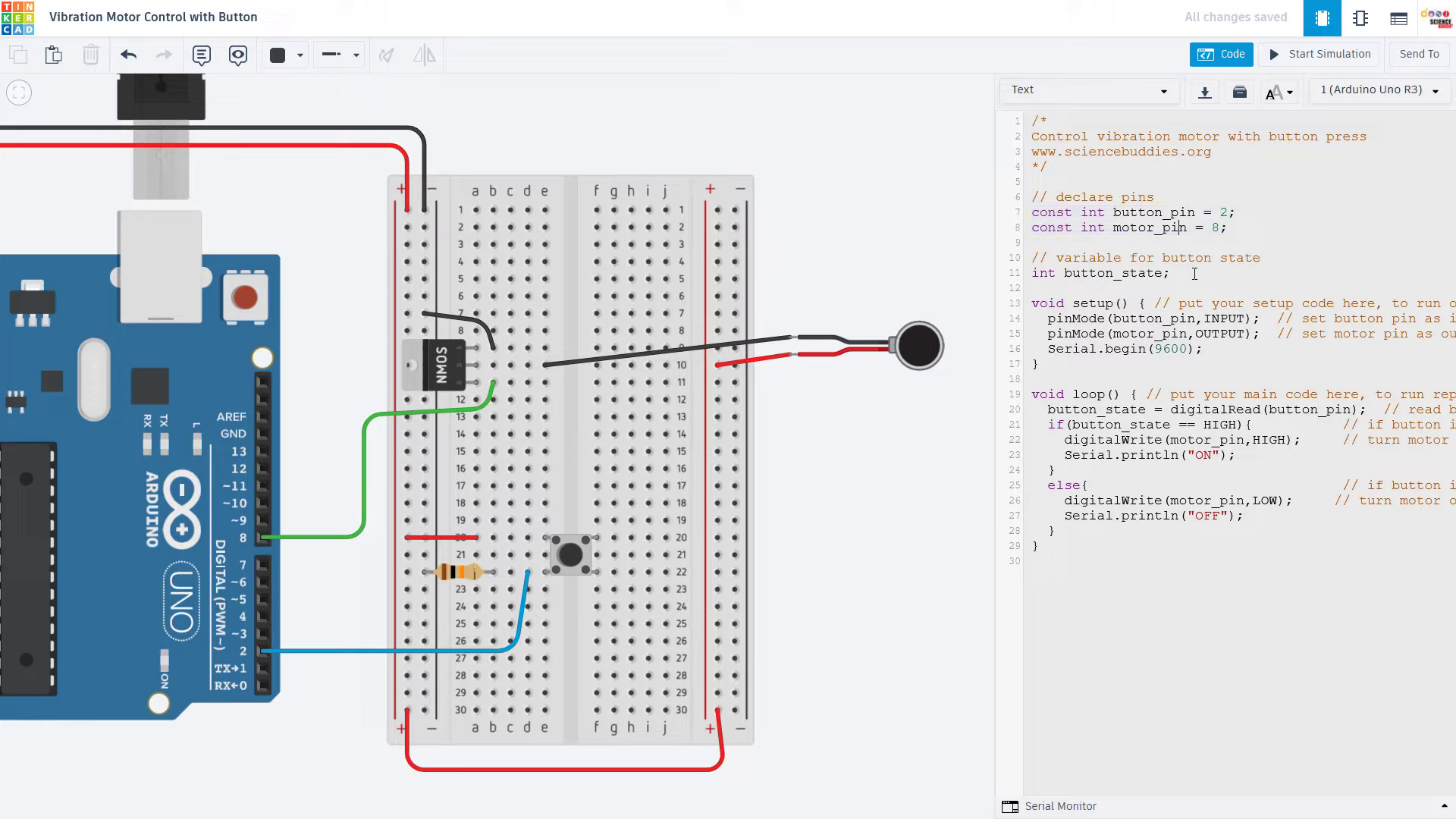
pyautogui.moveTo(1195, 274); pyautogui.dragTo(1032, 277)
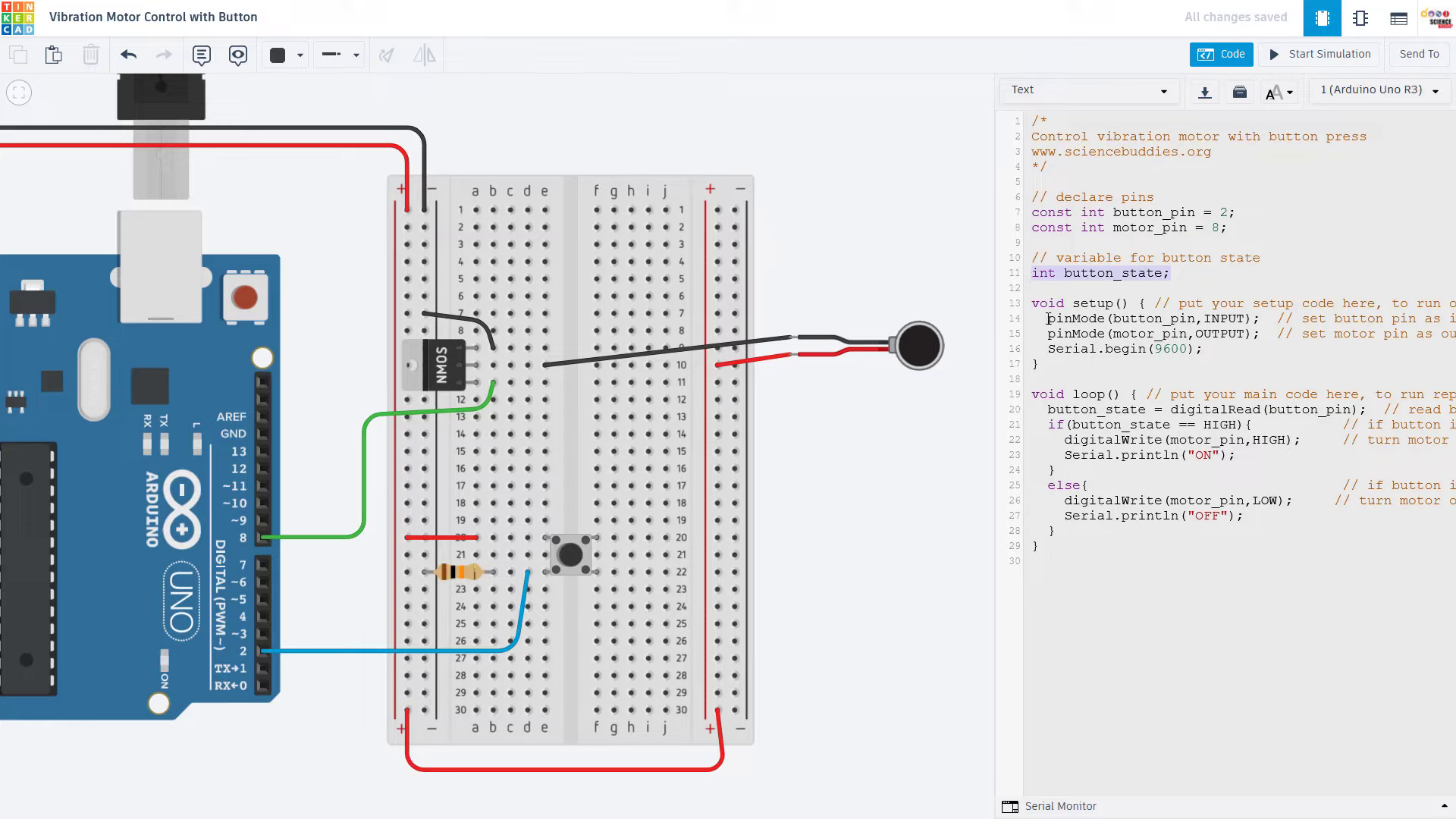
pyautogui.moveTo(1049, 319); pyautogui.dragTo(1264, 336)
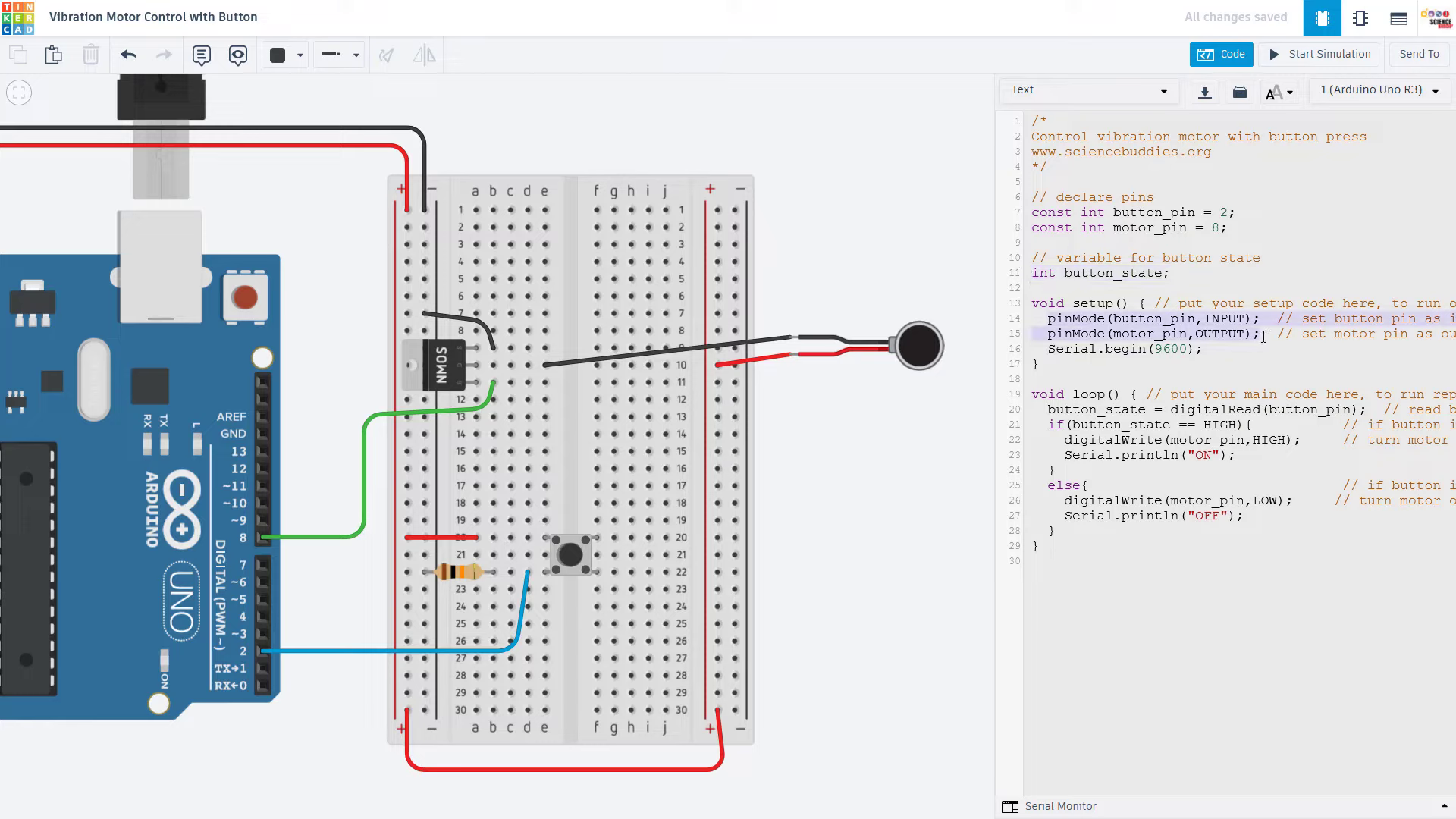
pyautogui.click(1205, 318)
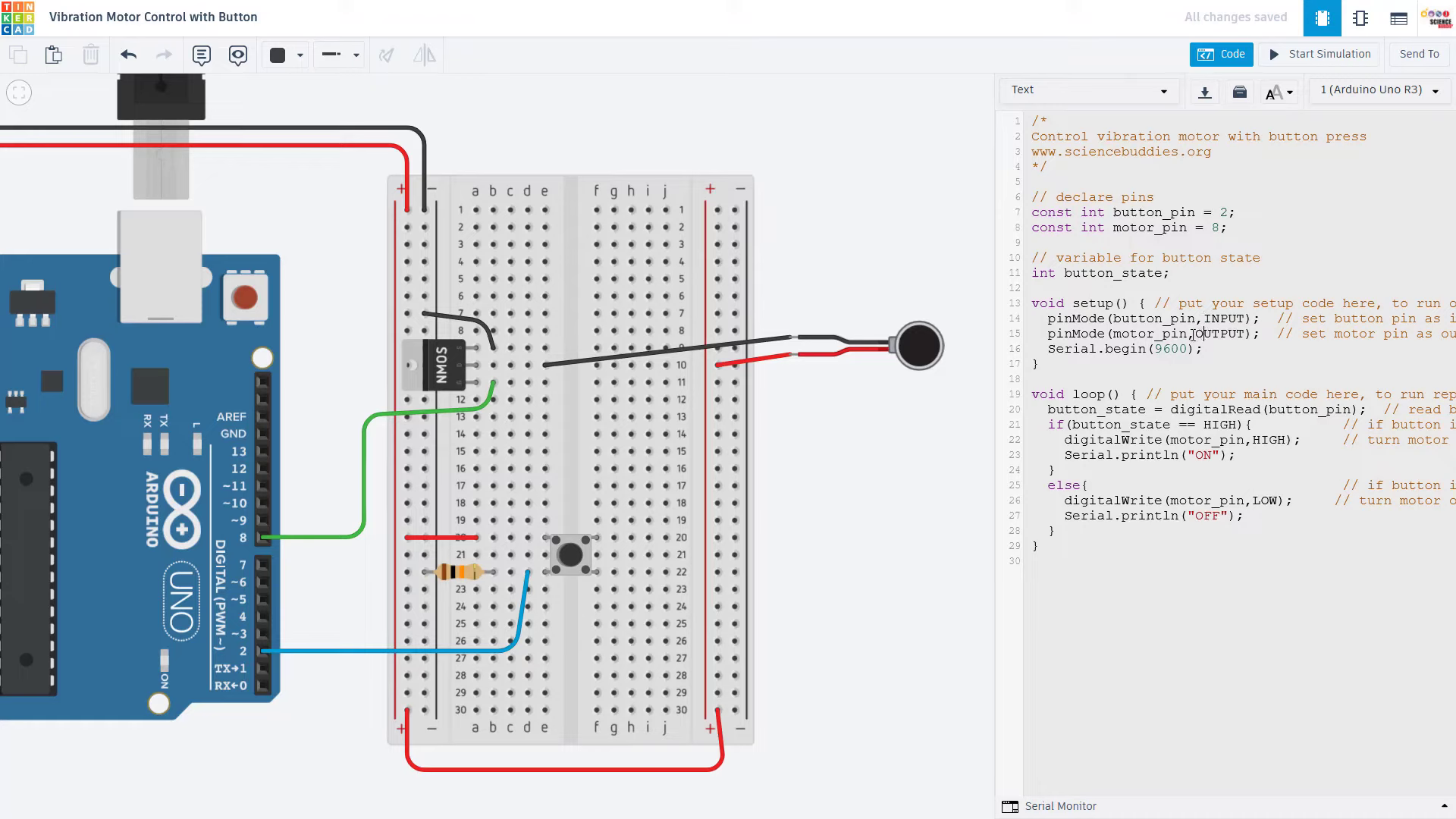
pyautogui.moveTo(1209, 349); pyautogui.dragTo(1051, 352)
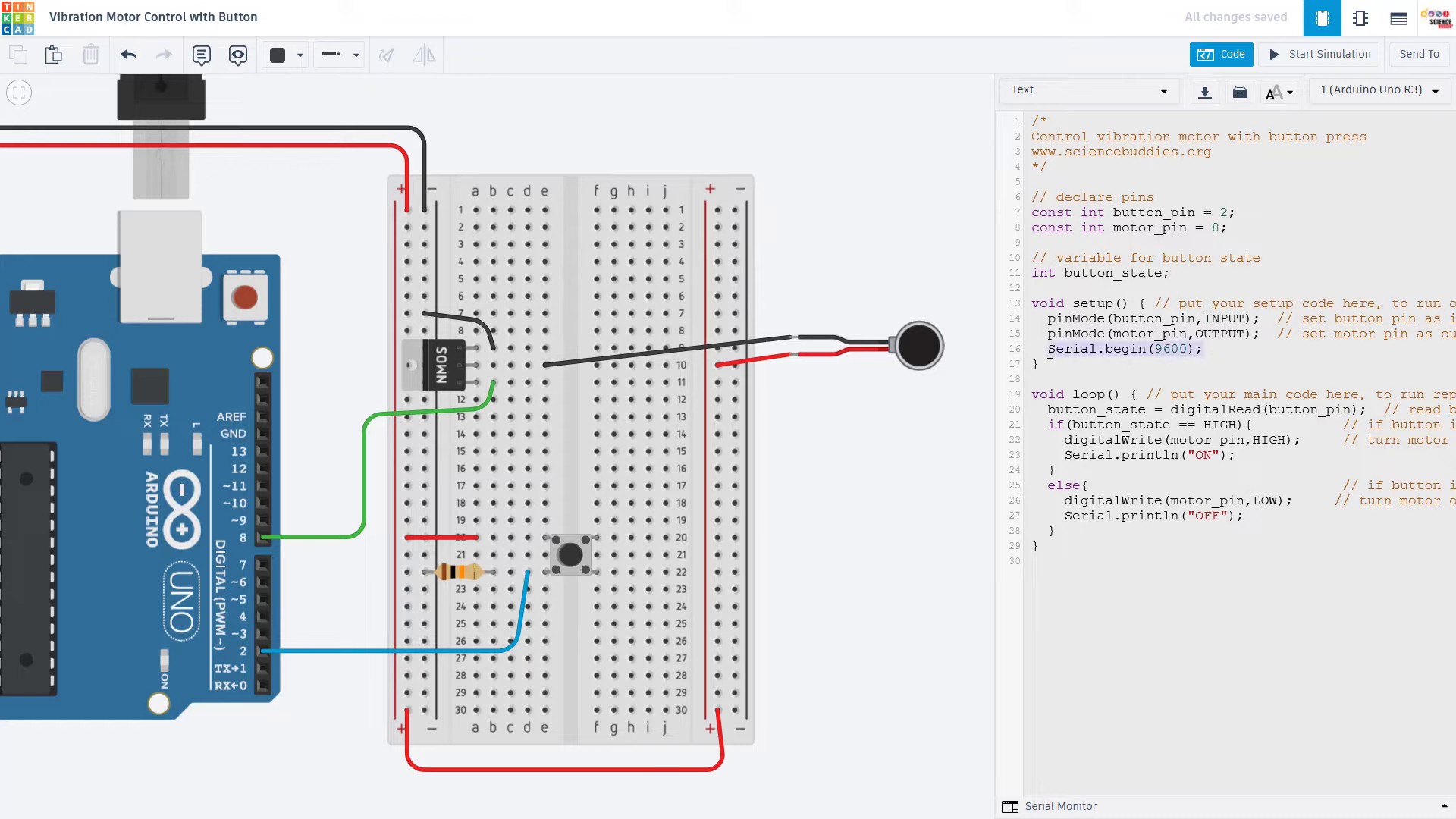
pyautogui.moveTo(1047, 410); pyautogui.dragTo(1371, 410)
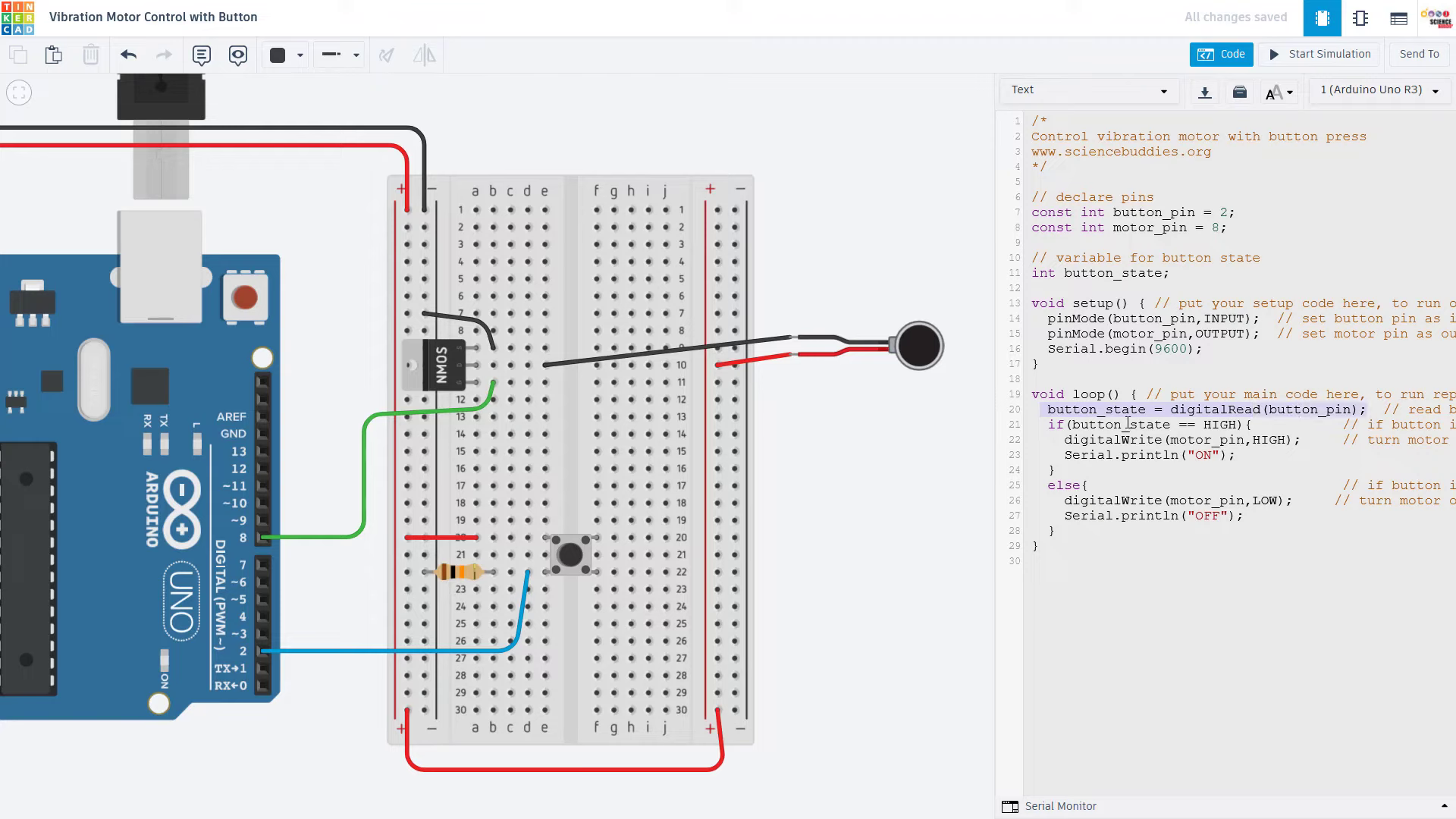
pyautogui.moveTo(1072, 425); pyautogui.dragTo(1238, 426)
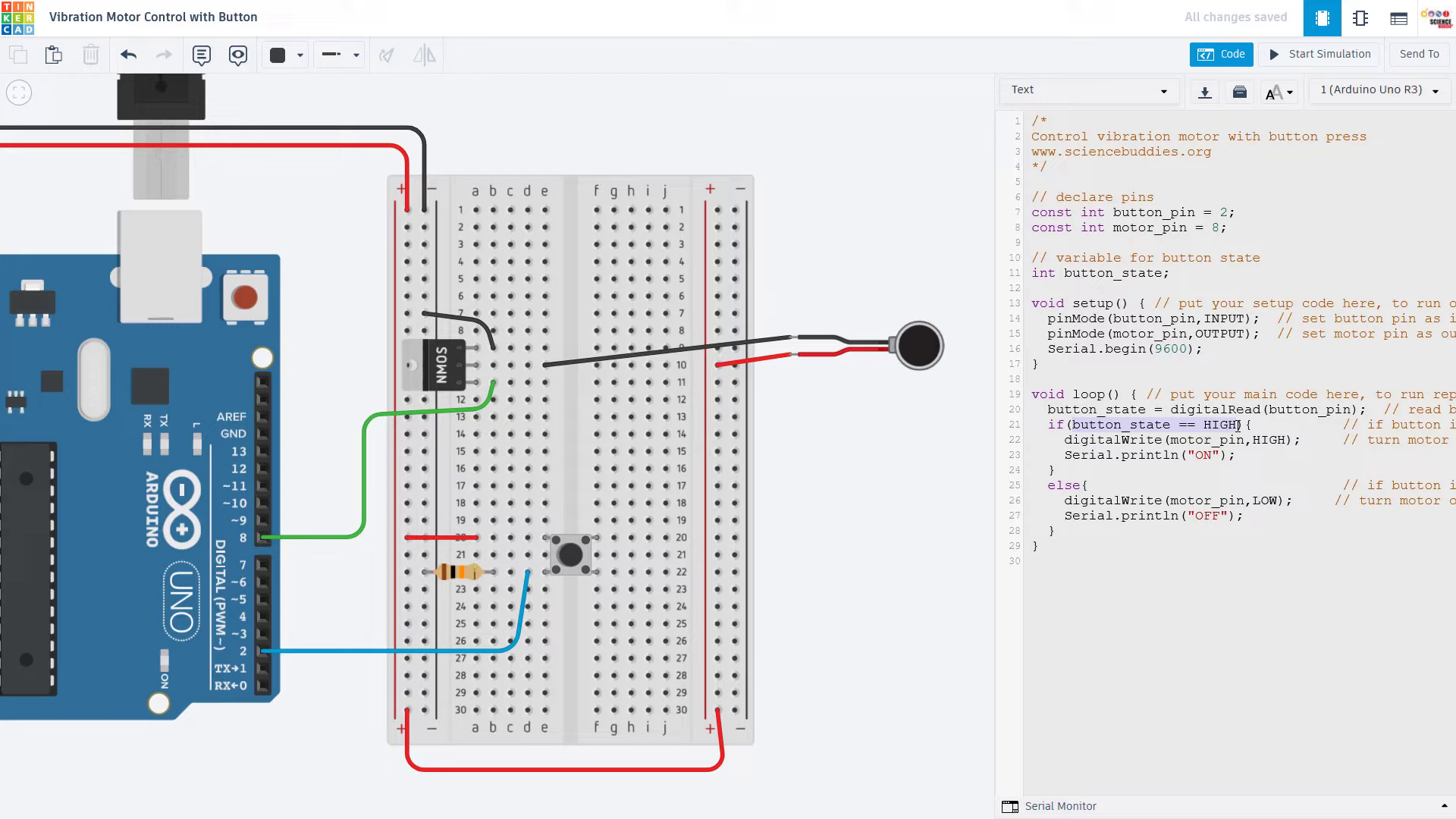
pyautogui.moveTo(1066, 440); pyautogui.dragTo(1302, 440)
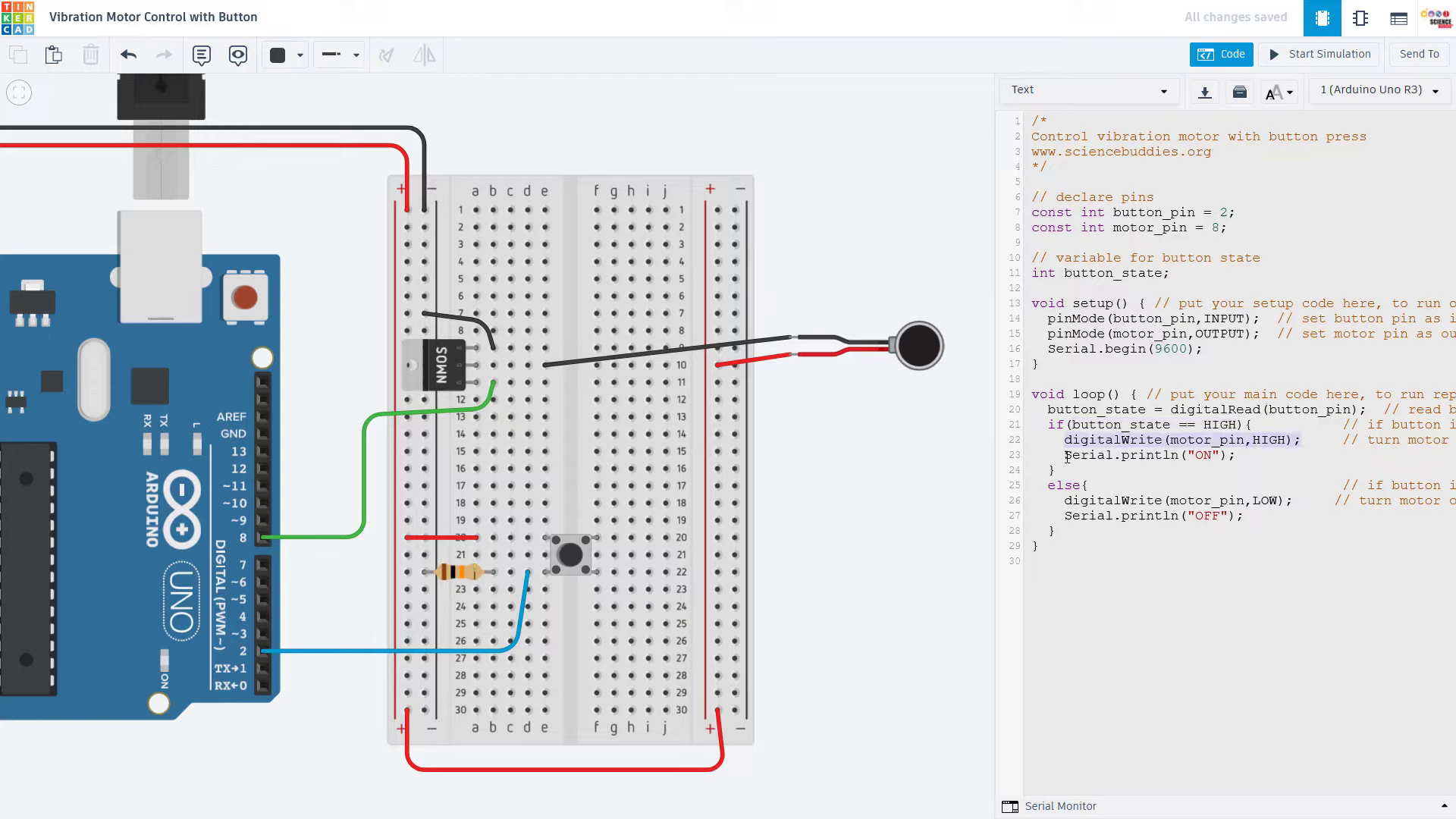
pyautogui.moveTo(1068, 457); pyautogui.dragTo(1236, 455)
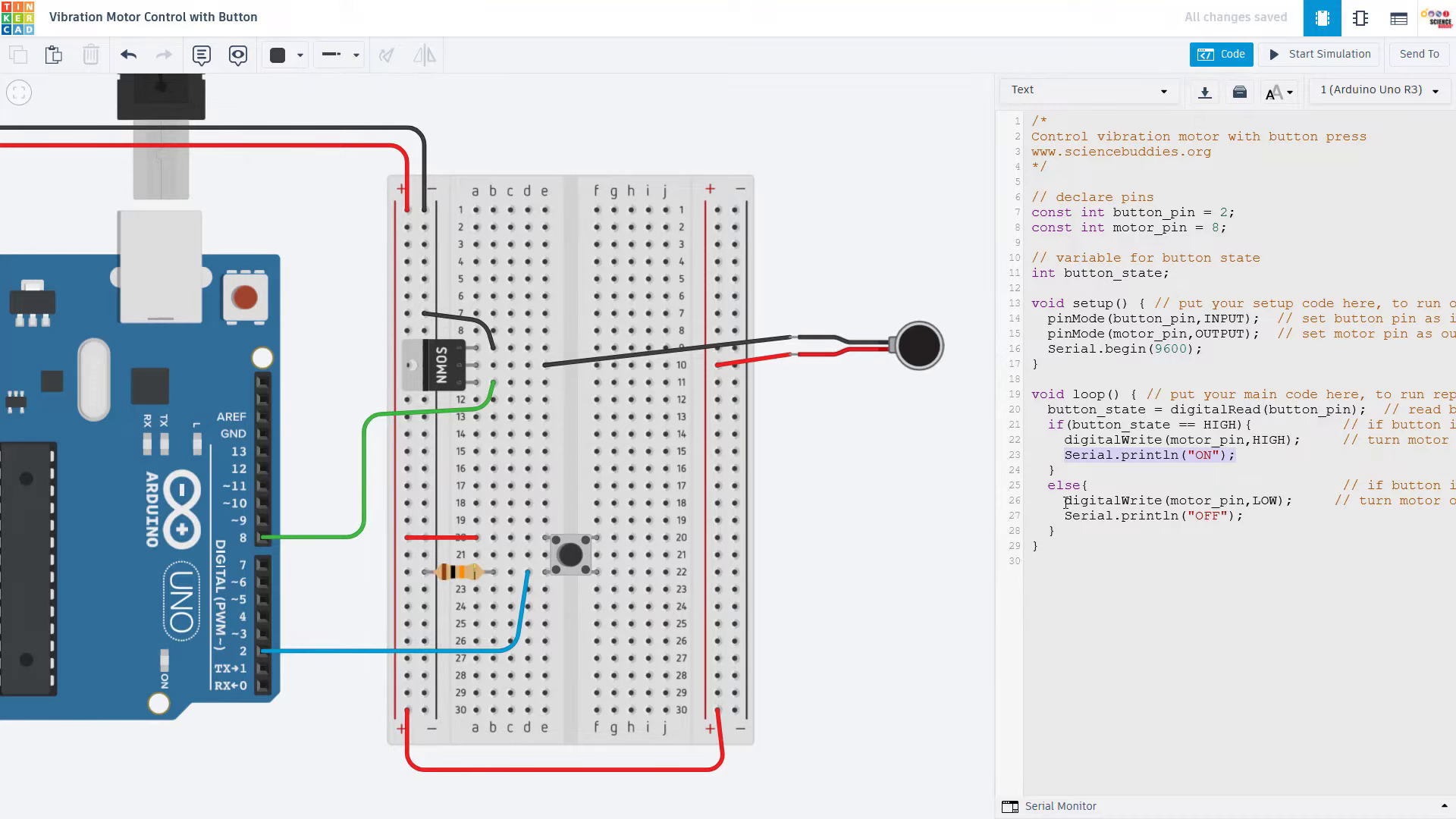
pyautogui.moveTo(1067, 502); pyautogui.dragTo(1296, 501)
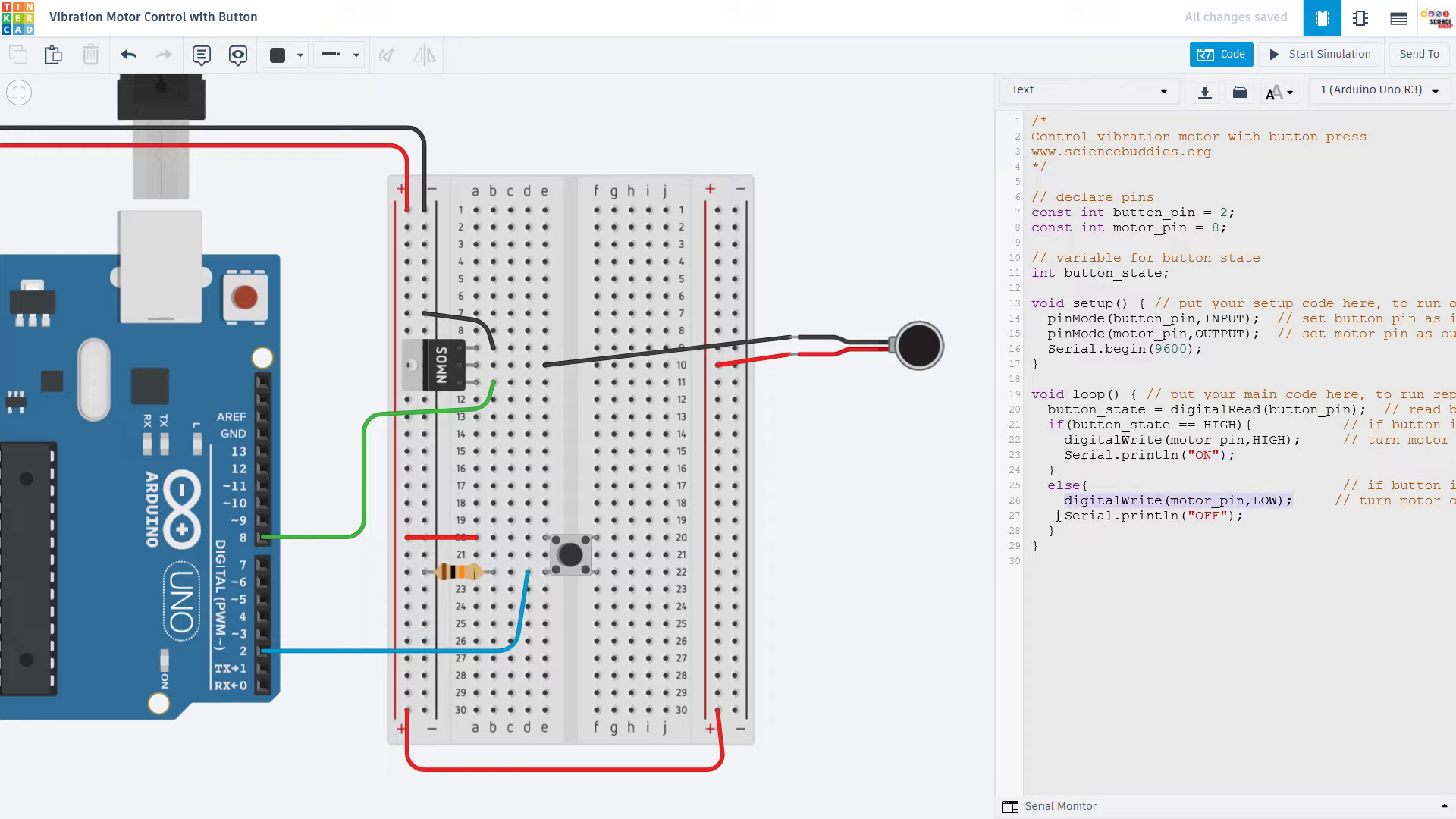
pyautogui.moveTo(1064, 515); pyautogui.dragTo(1245, 515)
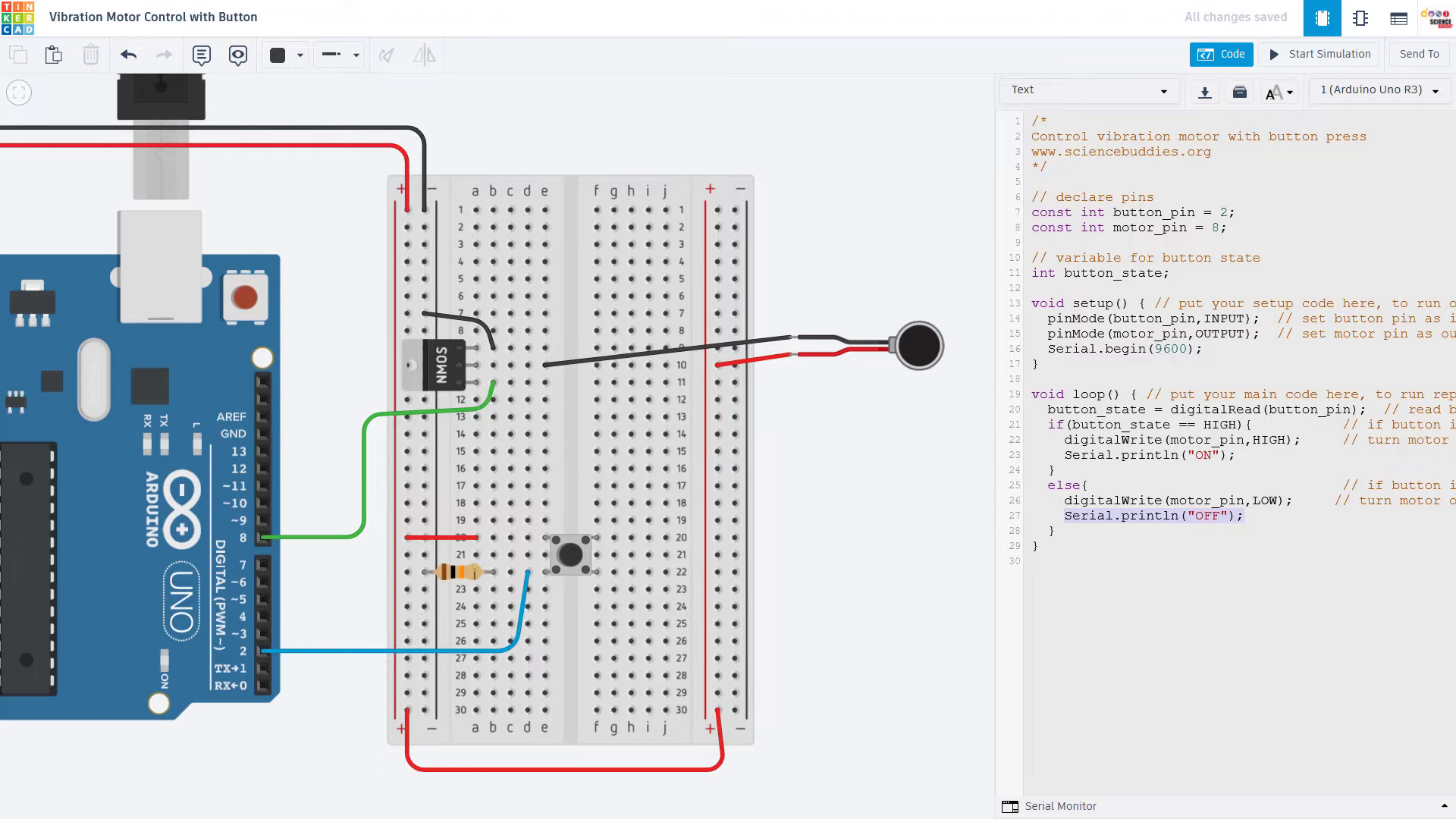
# Step: Start the simulation, then press and release the pushbutton to vibrate the motor and print ON/OFF
pyautogui.click(1288, 59)
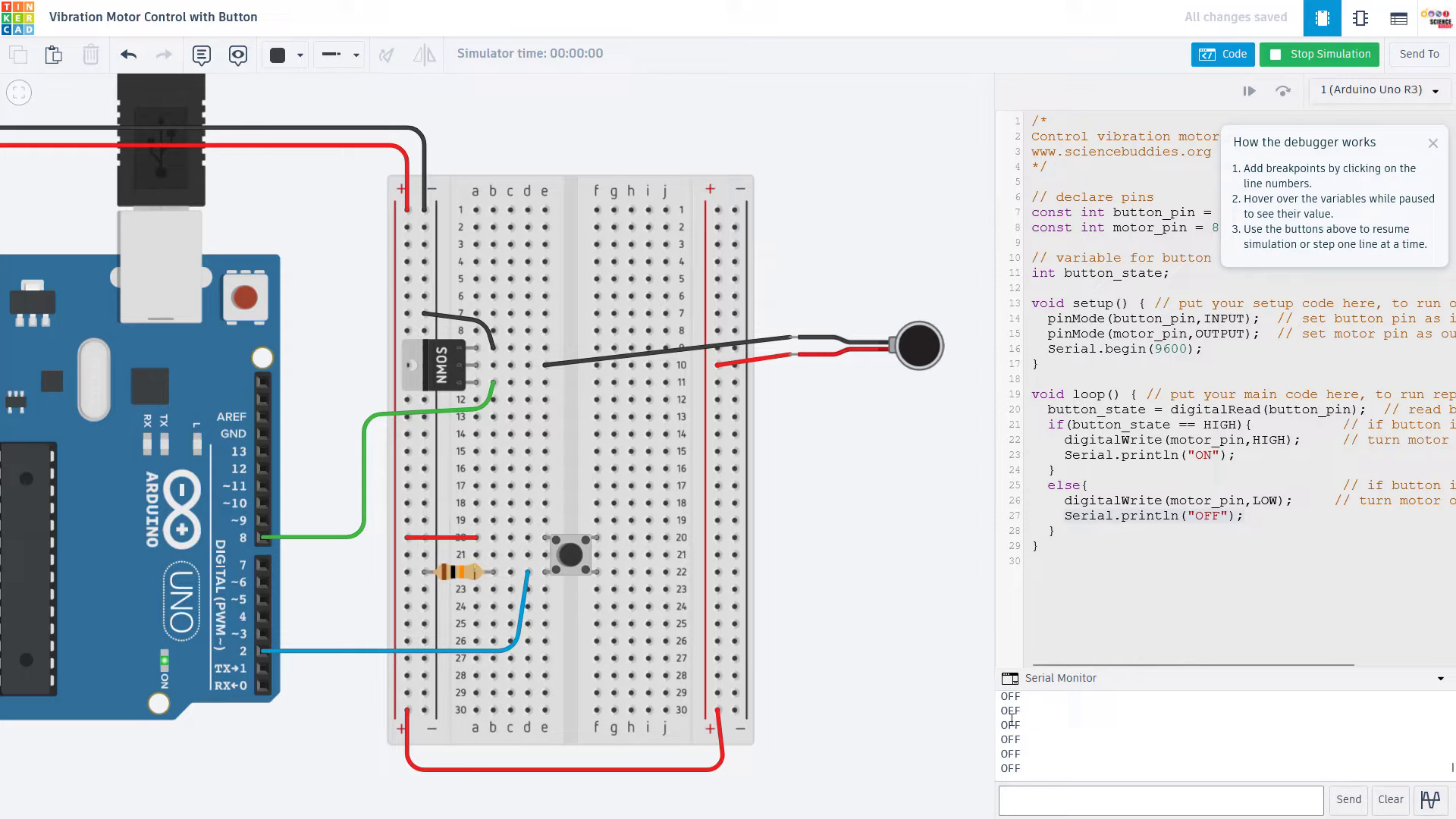
pyautogui.click(1433, 143)
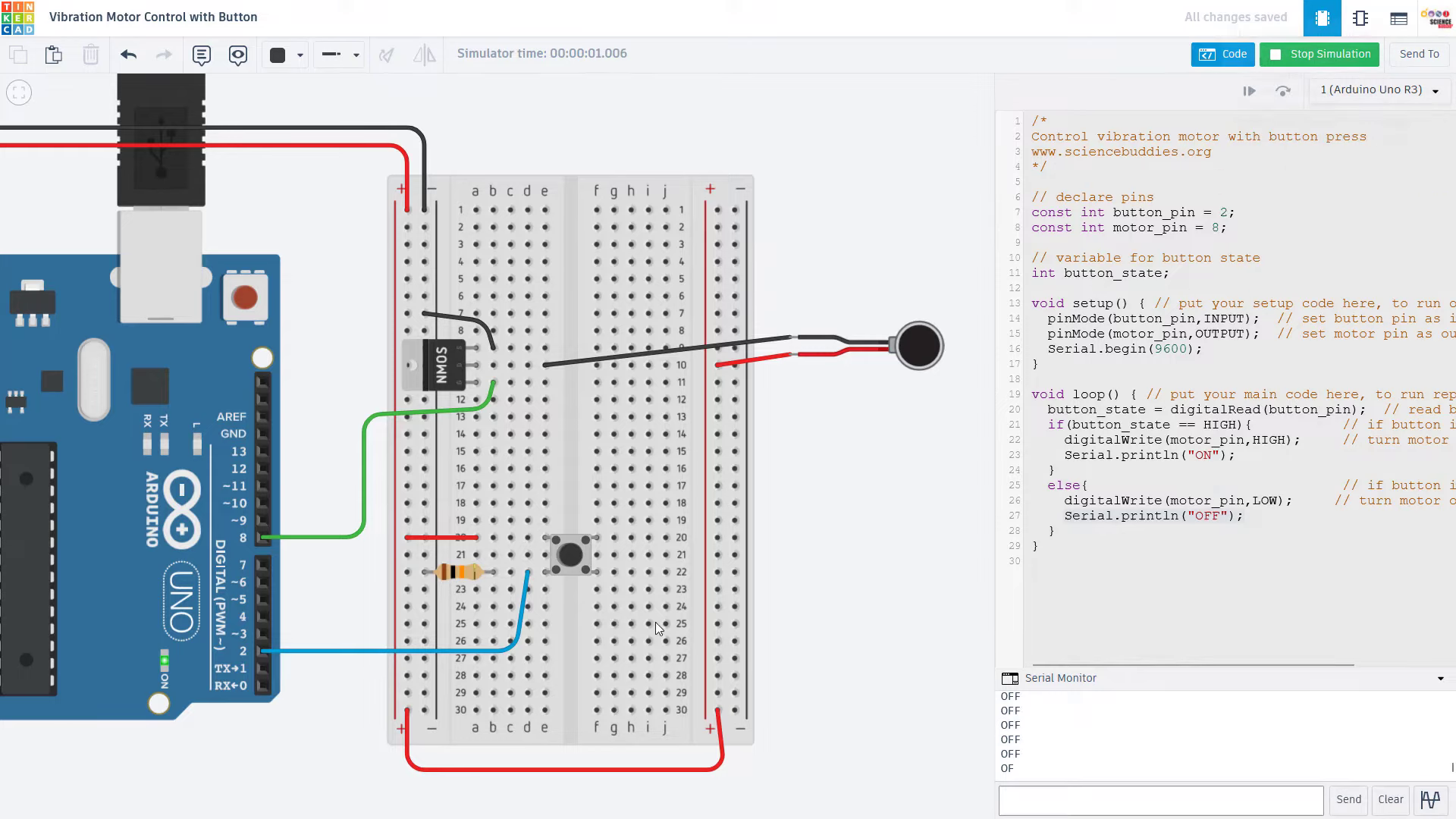
pyautogui.click(570, 561)
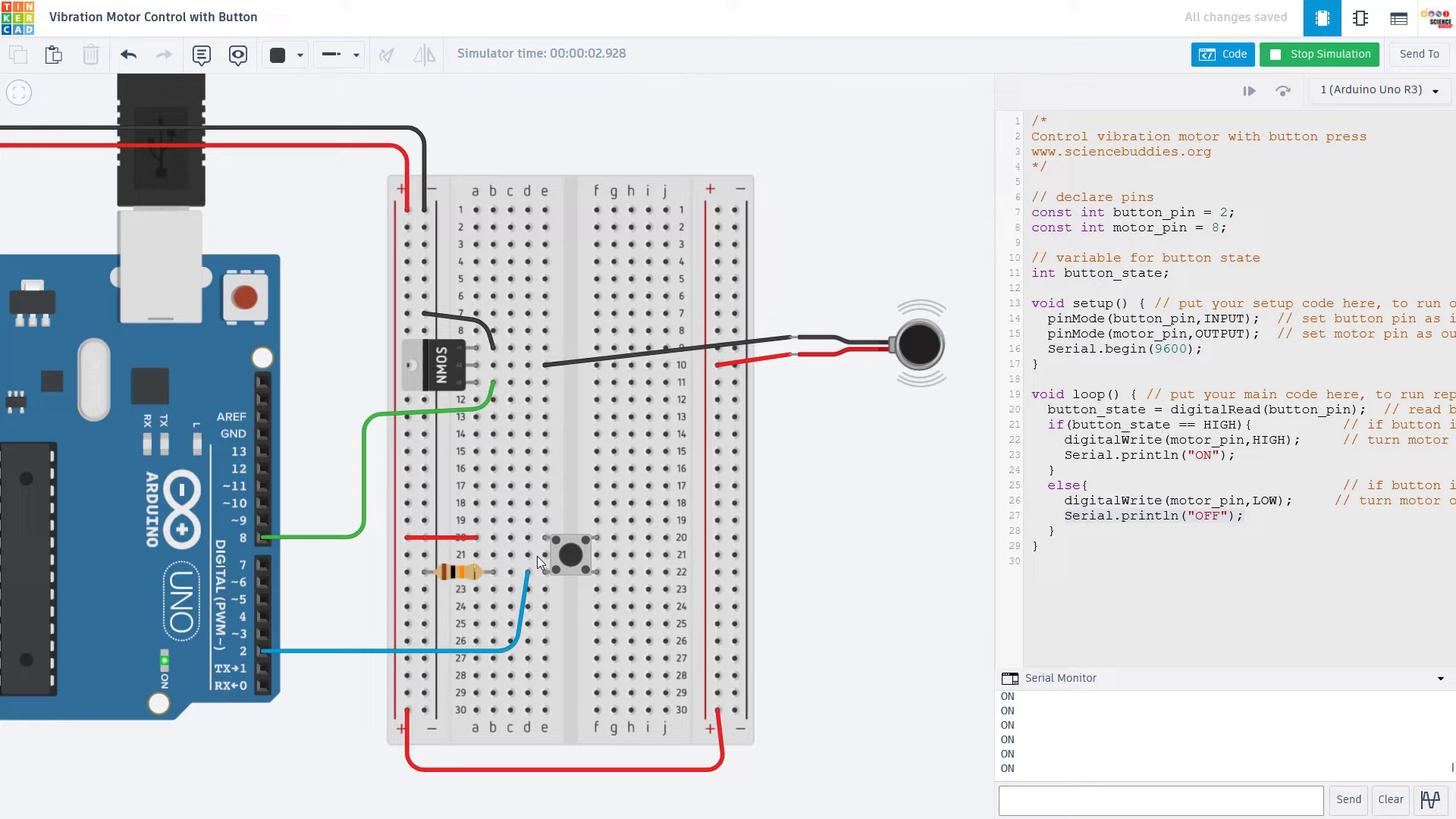
pyautogui.moveTo(539, 562); pyautogui.dragTo(565, 591)
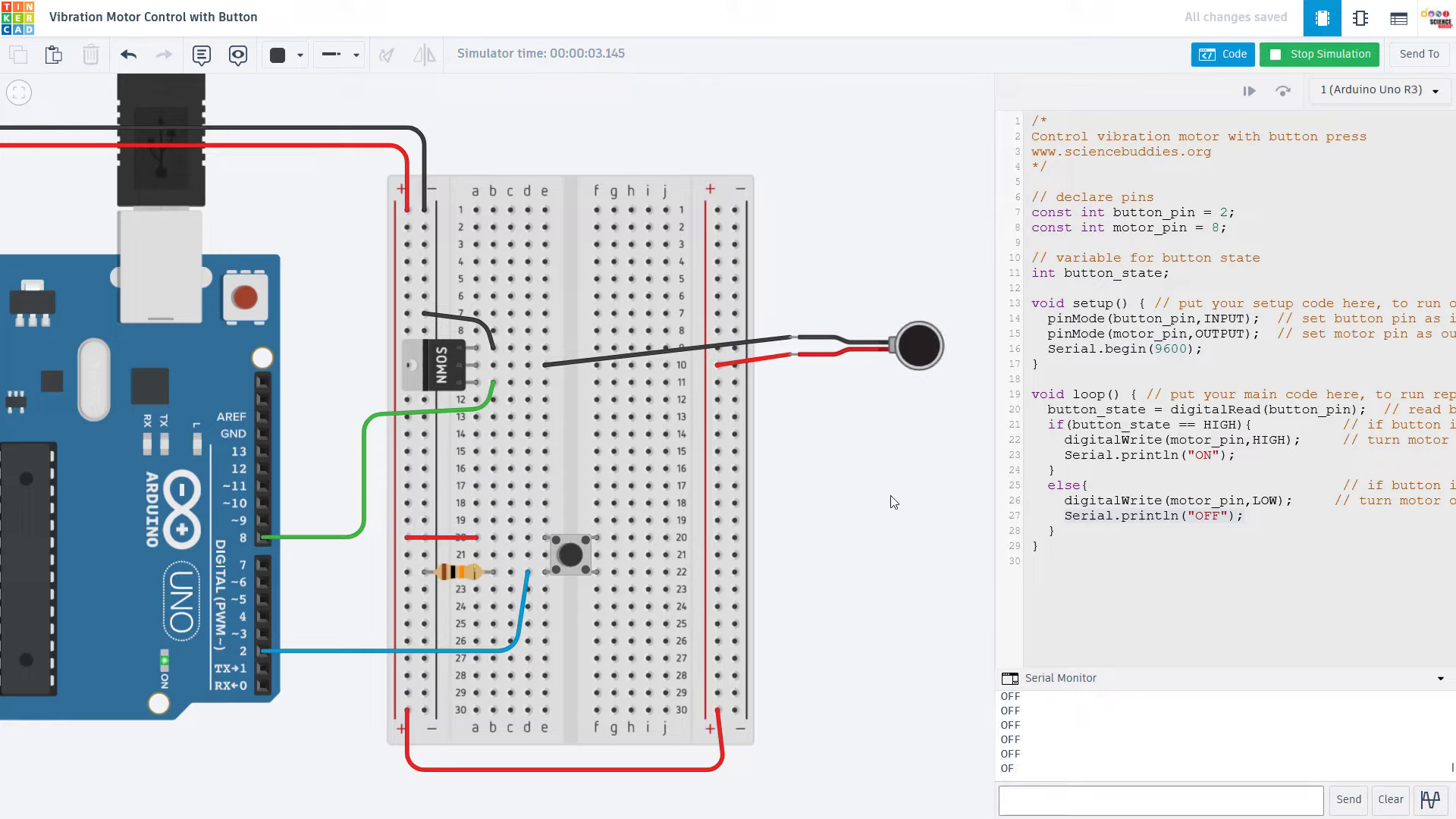
# Step: Stop the running simulation and zoom around the Arduino pins
pyautogui.click(1321, 54)
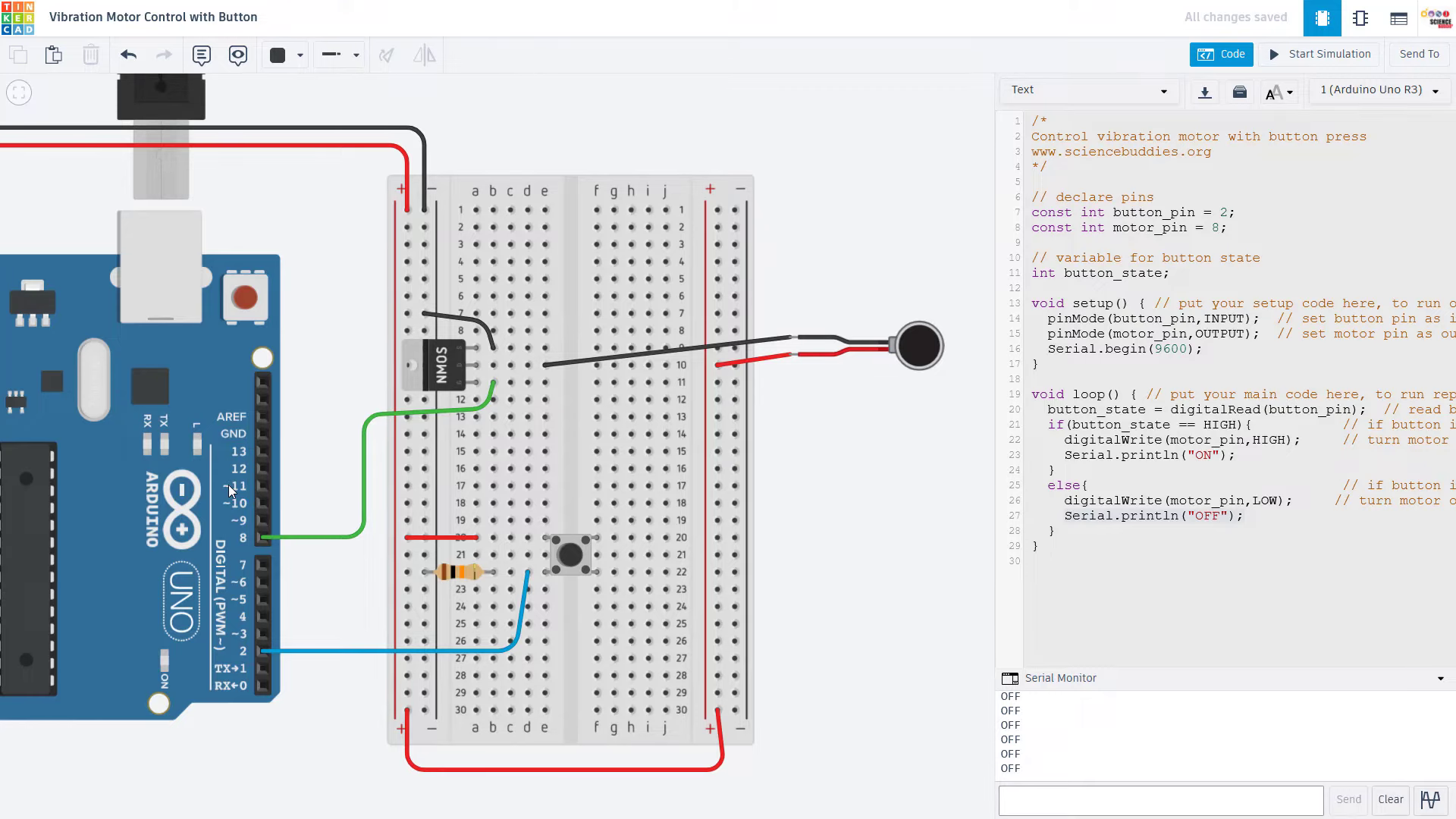
pyautogui.scroll(5, 208, 515)
pyautogui.scroll(2, 208, 516)
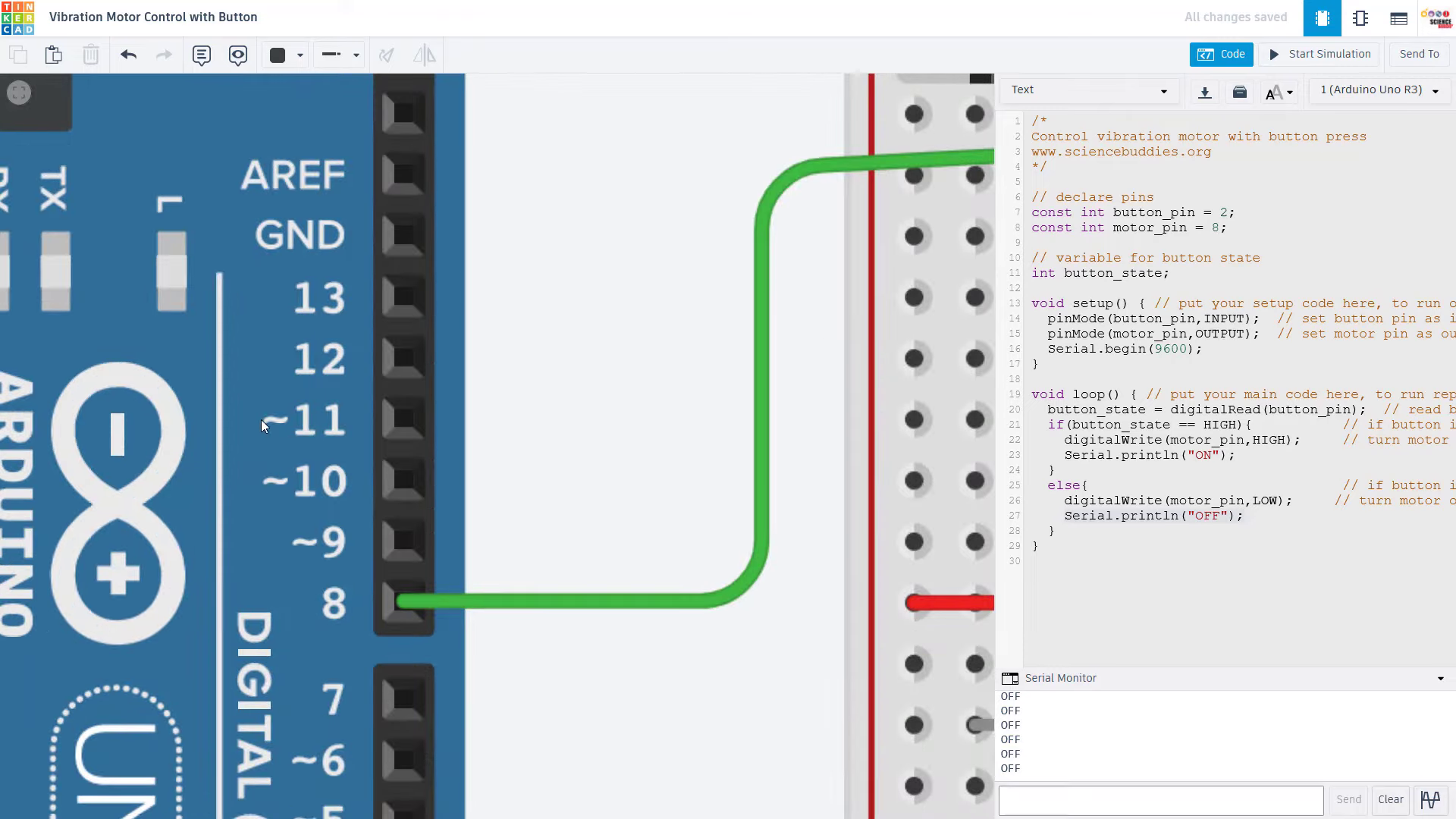
pyautogui.scroll(-7, 284, 441)
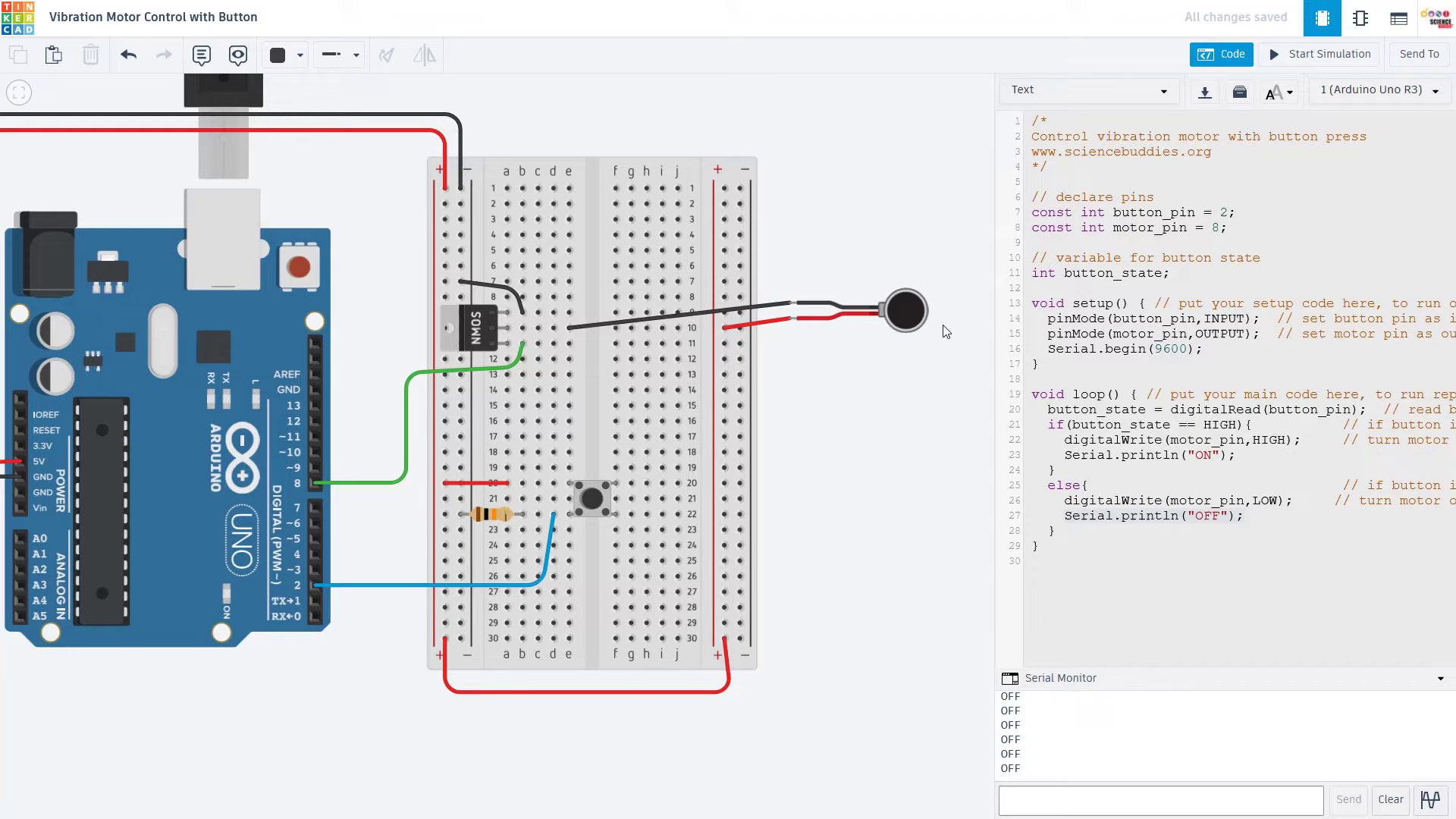
# Step: Highlight the digitalWrite HIGH motor line in the code, then close the code editor
pyautogui.moveTo(1064, 441); pyautogui.dragTo(1302, 441)
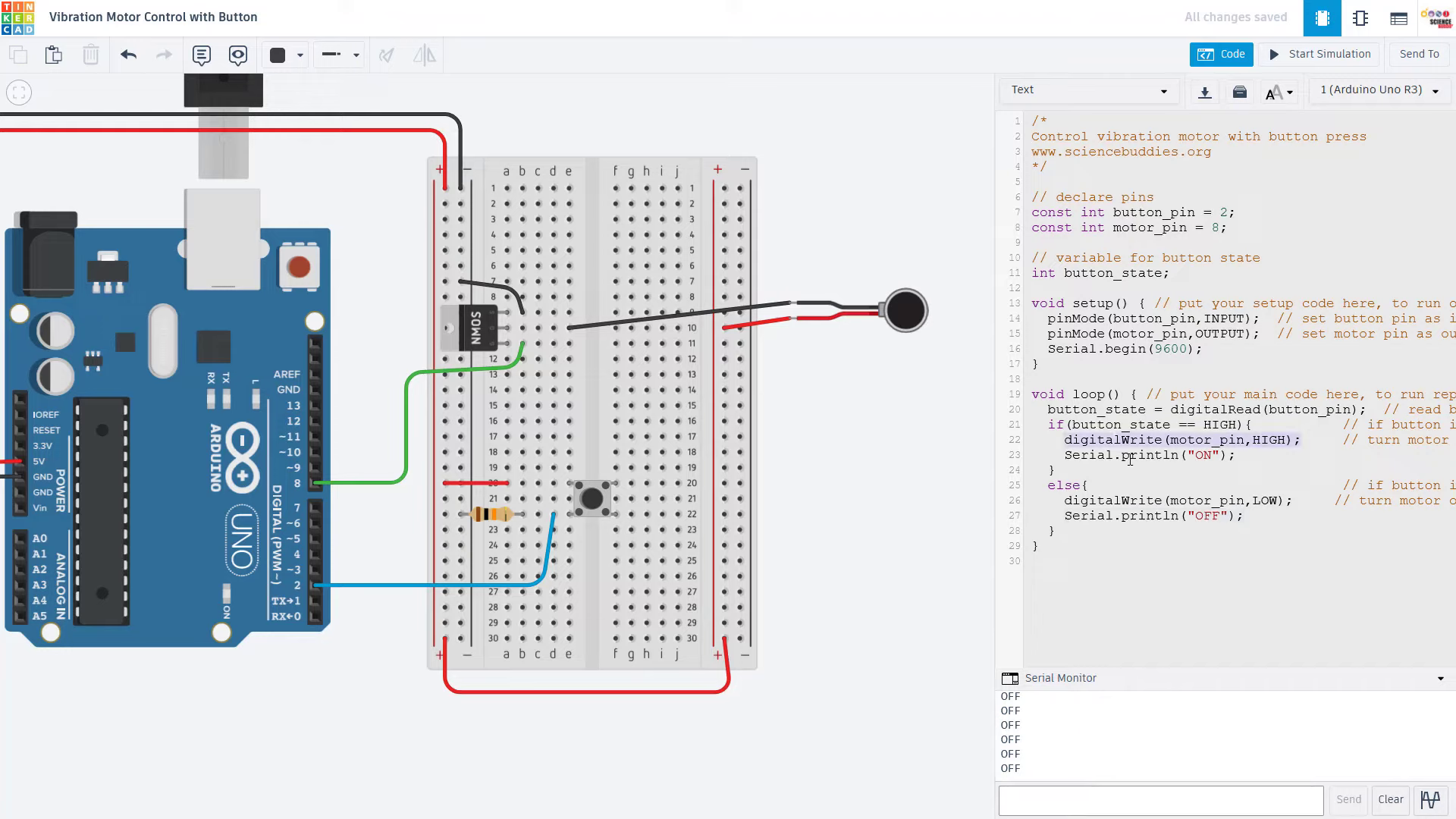
pyautogui.click(1115, 440)
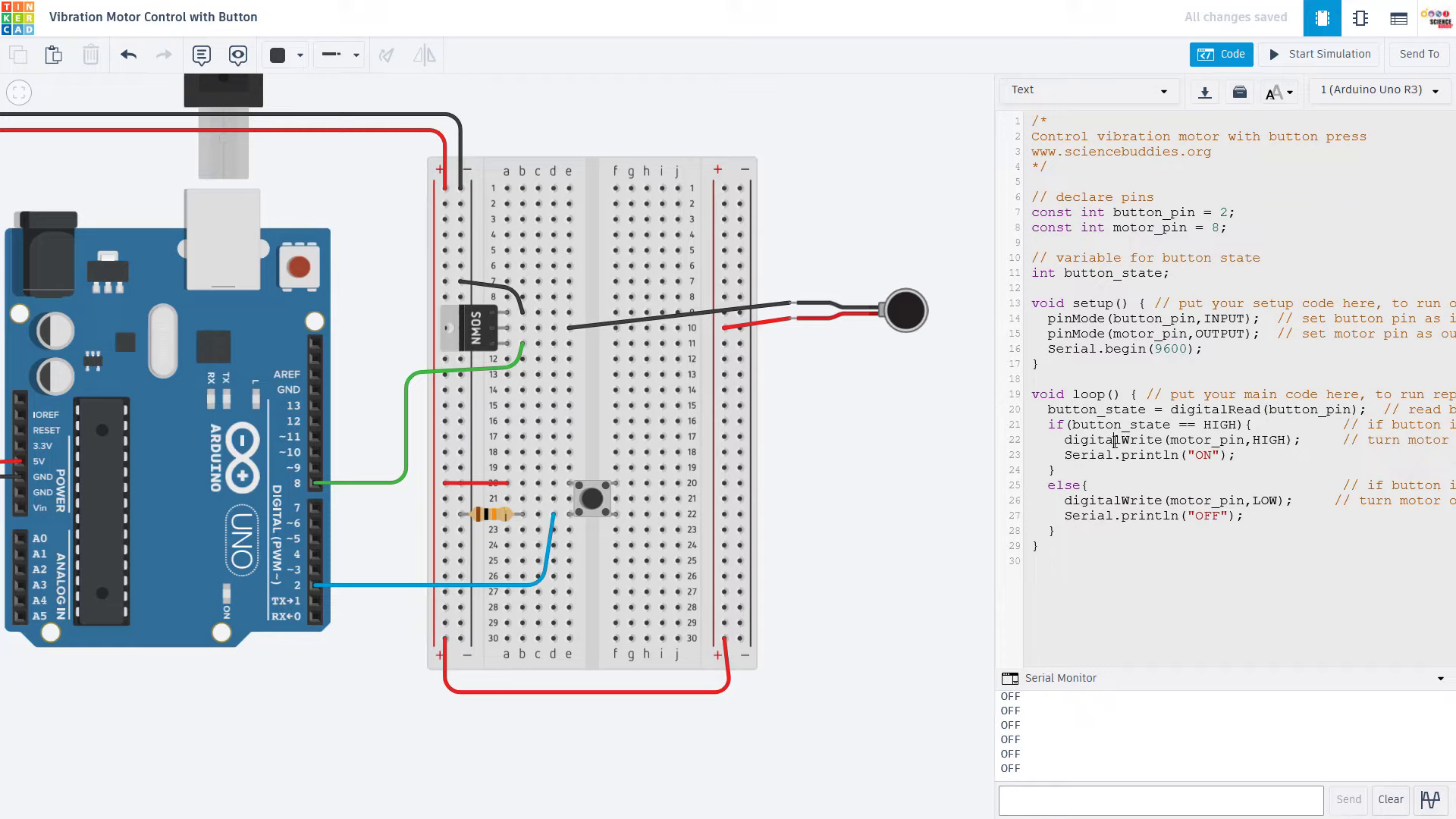
pyautogui.moveTo(1065, 440); pyautogui.dragTo(1302, 440)
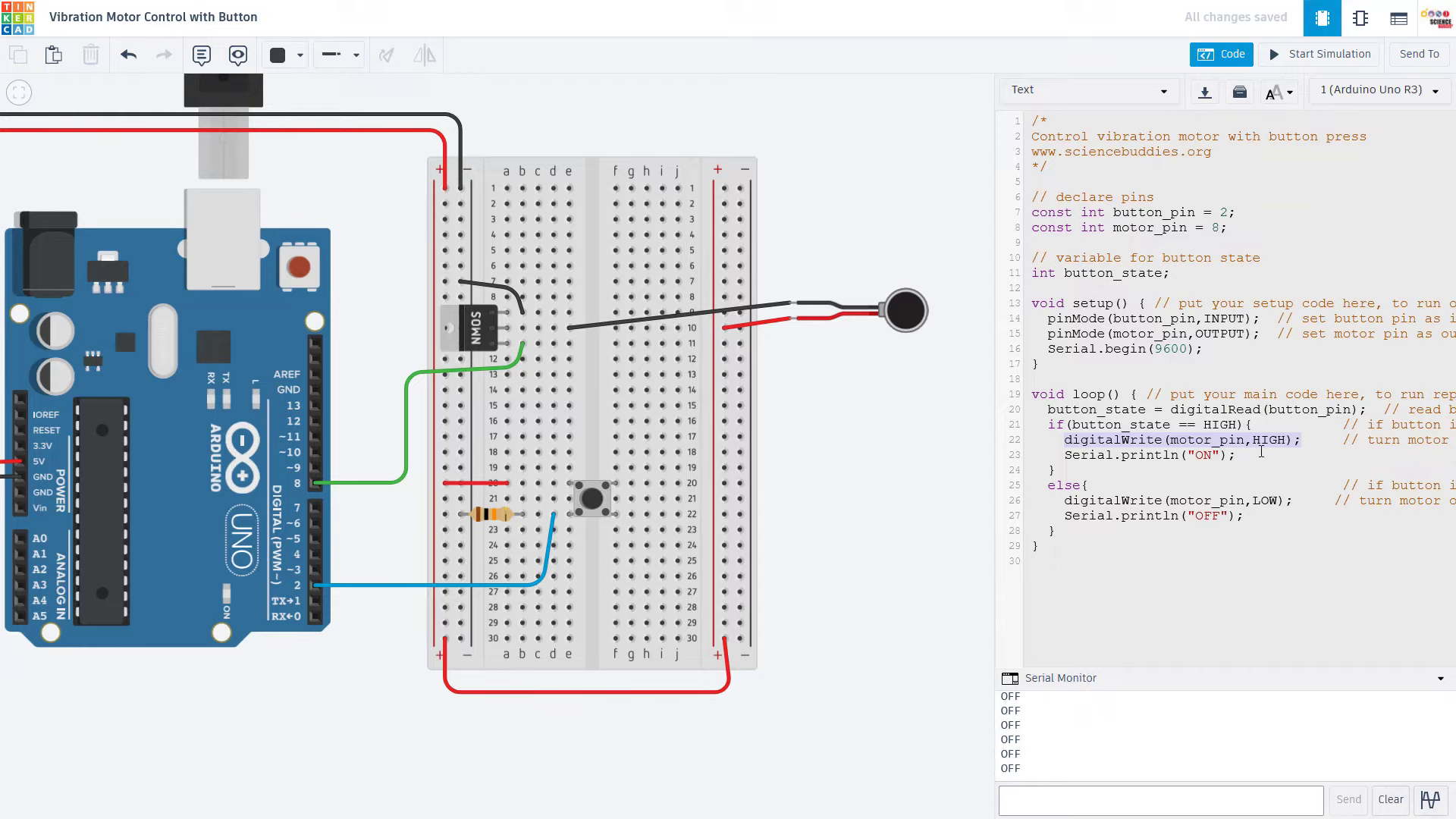
pyautogui.click(1223, 54)
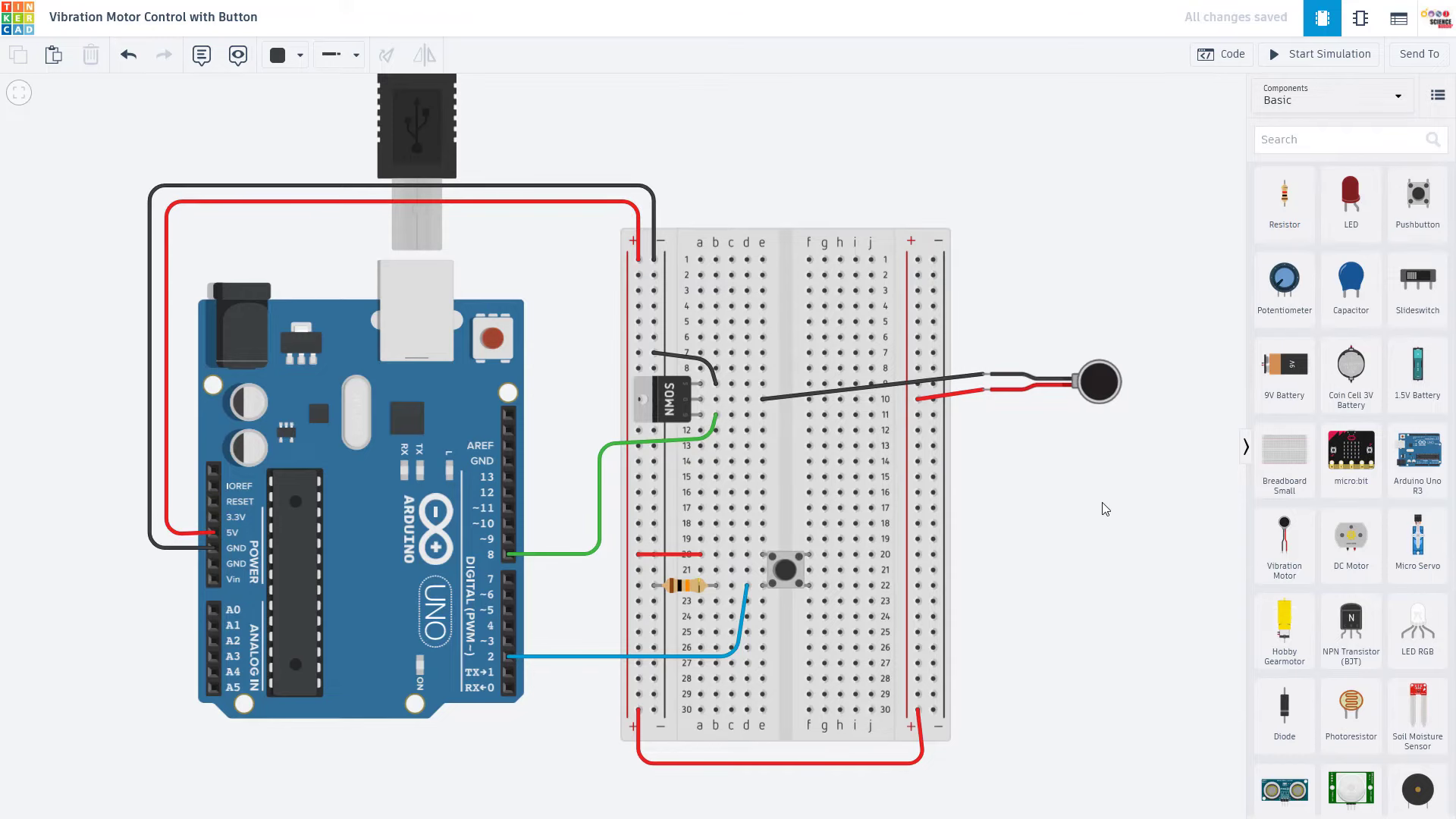
# Step: Add a 1.5V AA battery right of the breadboard and set its count to 4 cells
pyautogui.moveTo(1075, 505); pyautogui.dragTo(920, 500)
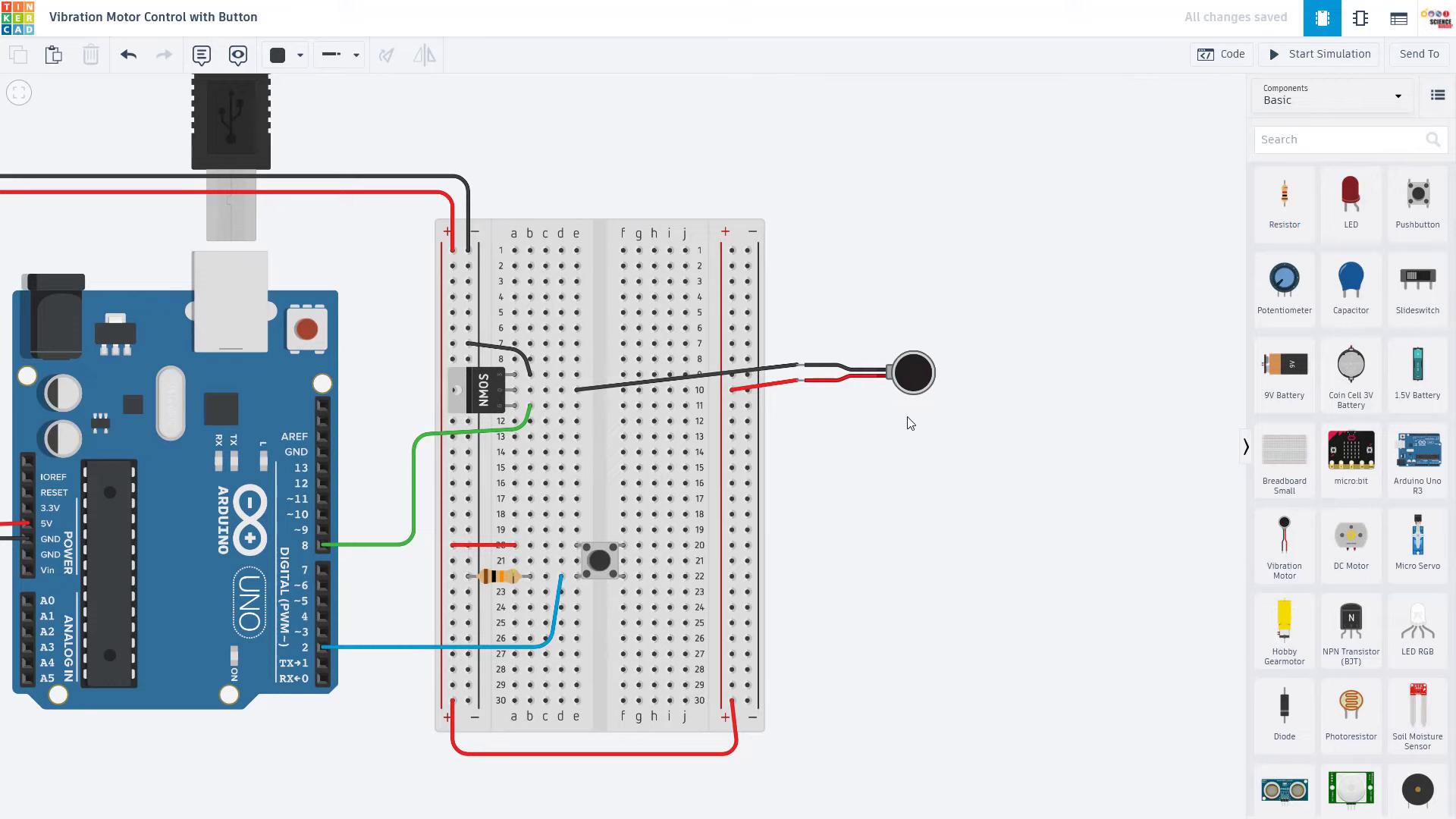
pyautogui.scroll(-1, 857, 466)
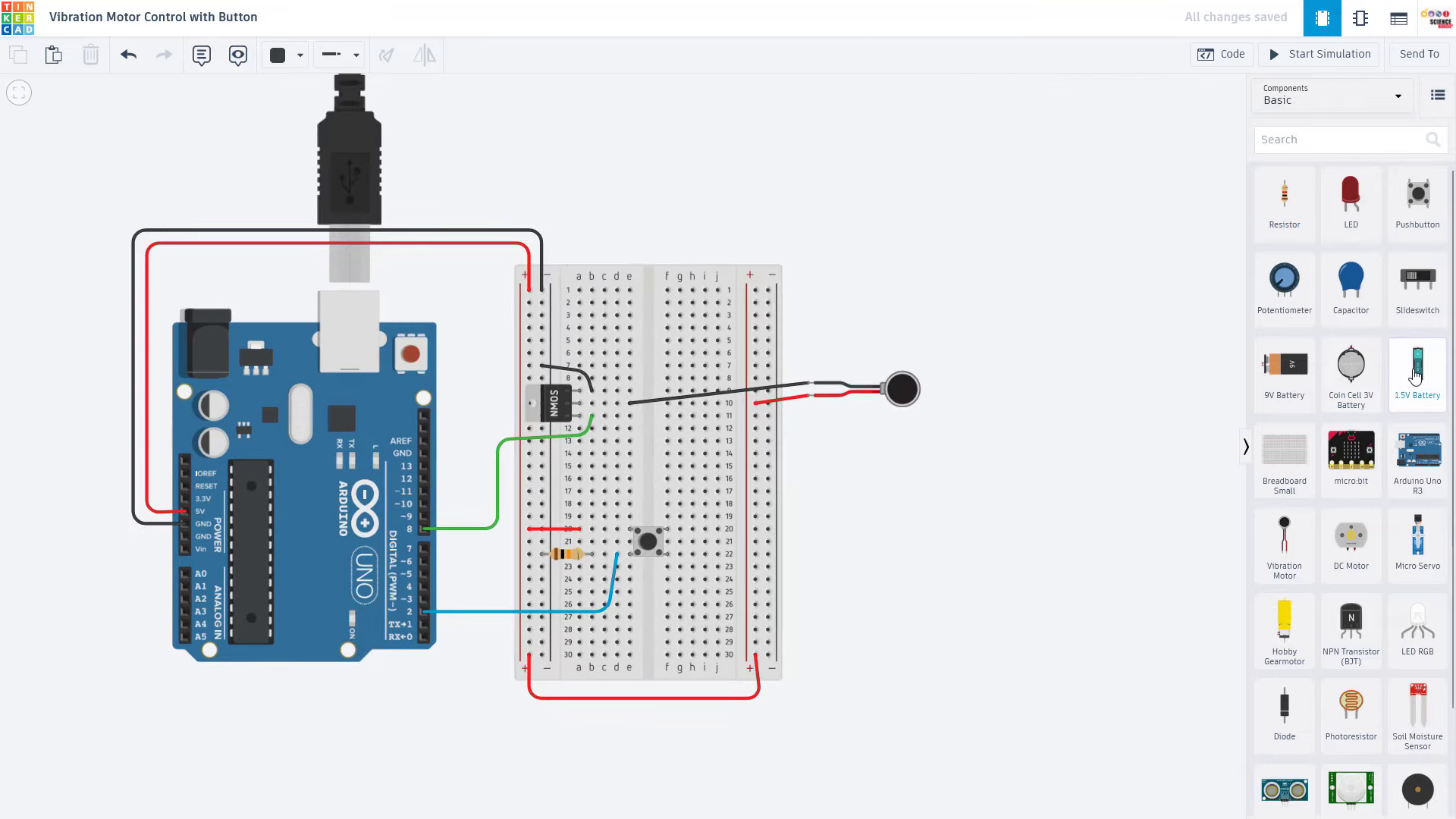
pyautogui.moveTo(1415, 375); pyautogui.dragTo(1067, 321)
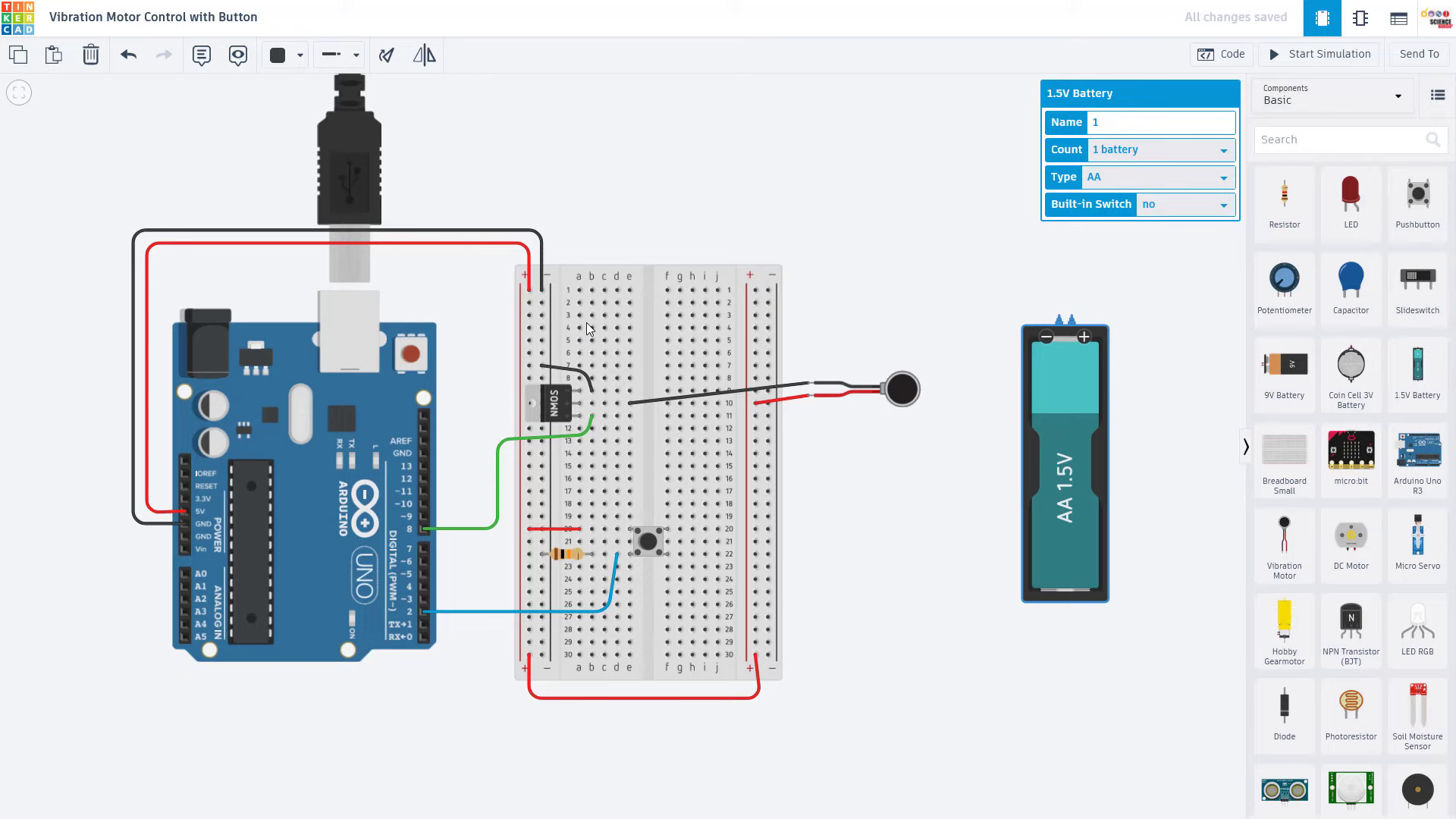
pyautogui.click(1207, 151)
pyautogui.click(1118, 235)
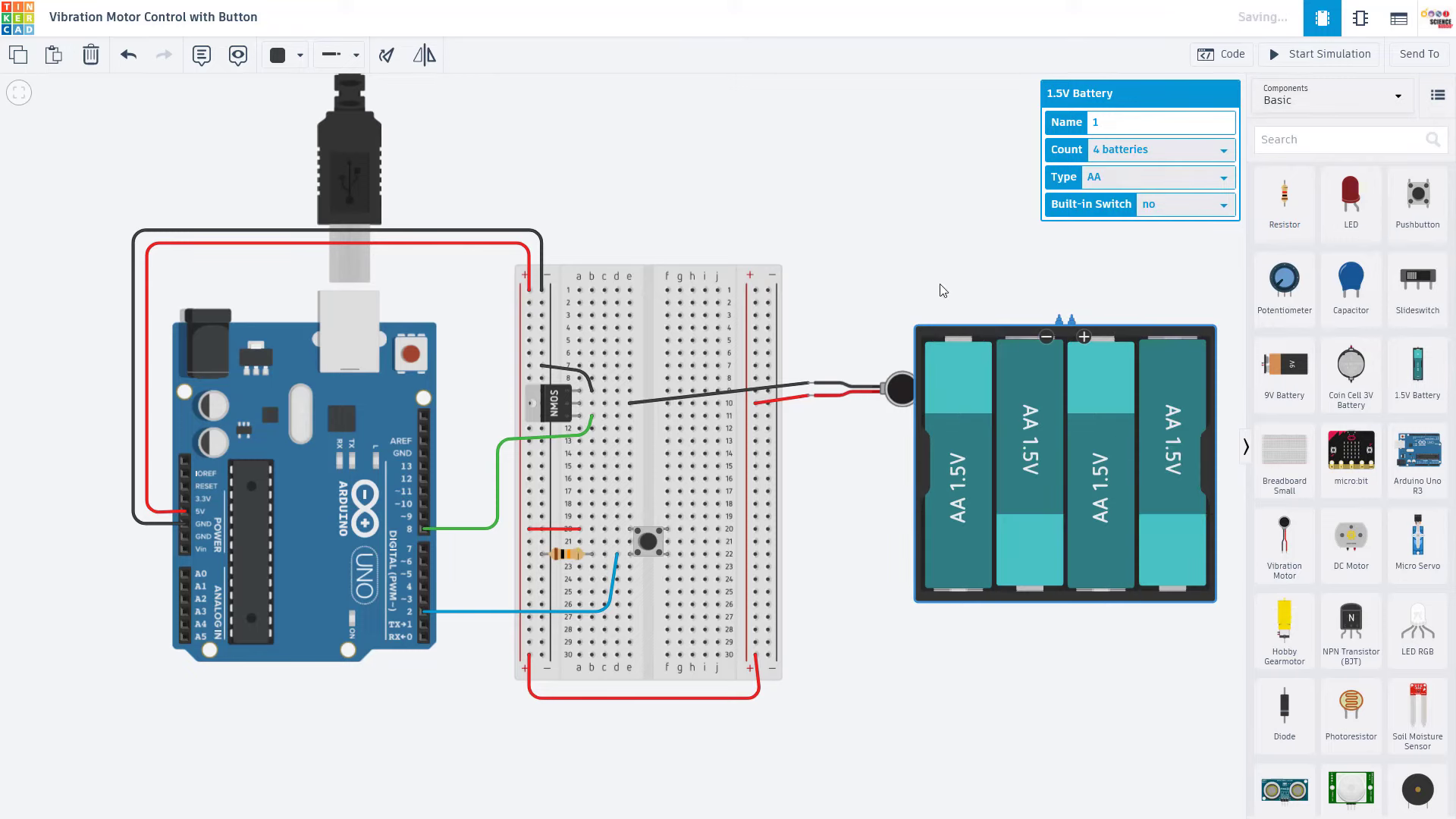
pyautogui.click(855, 513)
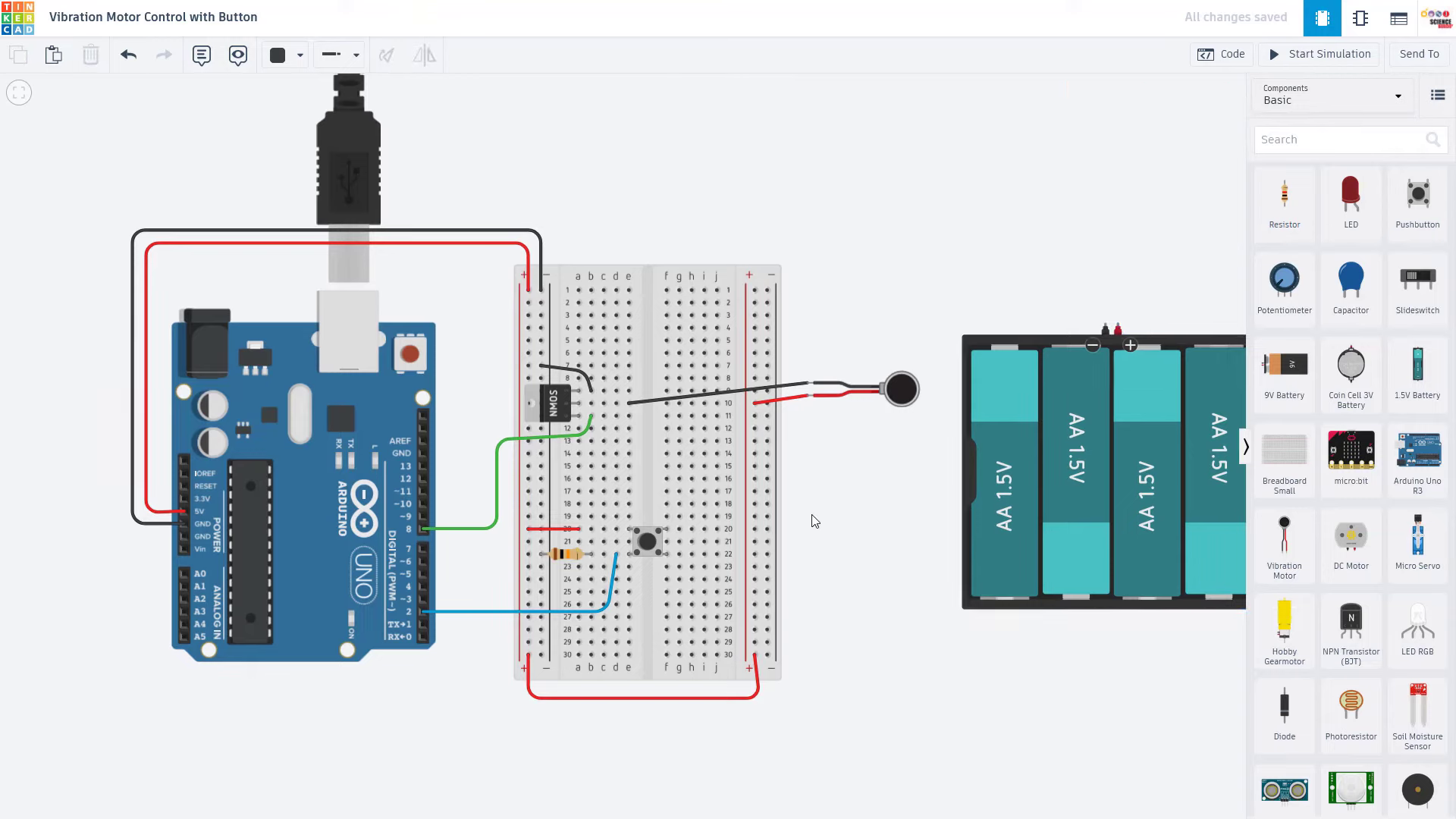
pyautogui.moveTo(814, 517); pyautogui.dragTo(762, 507)
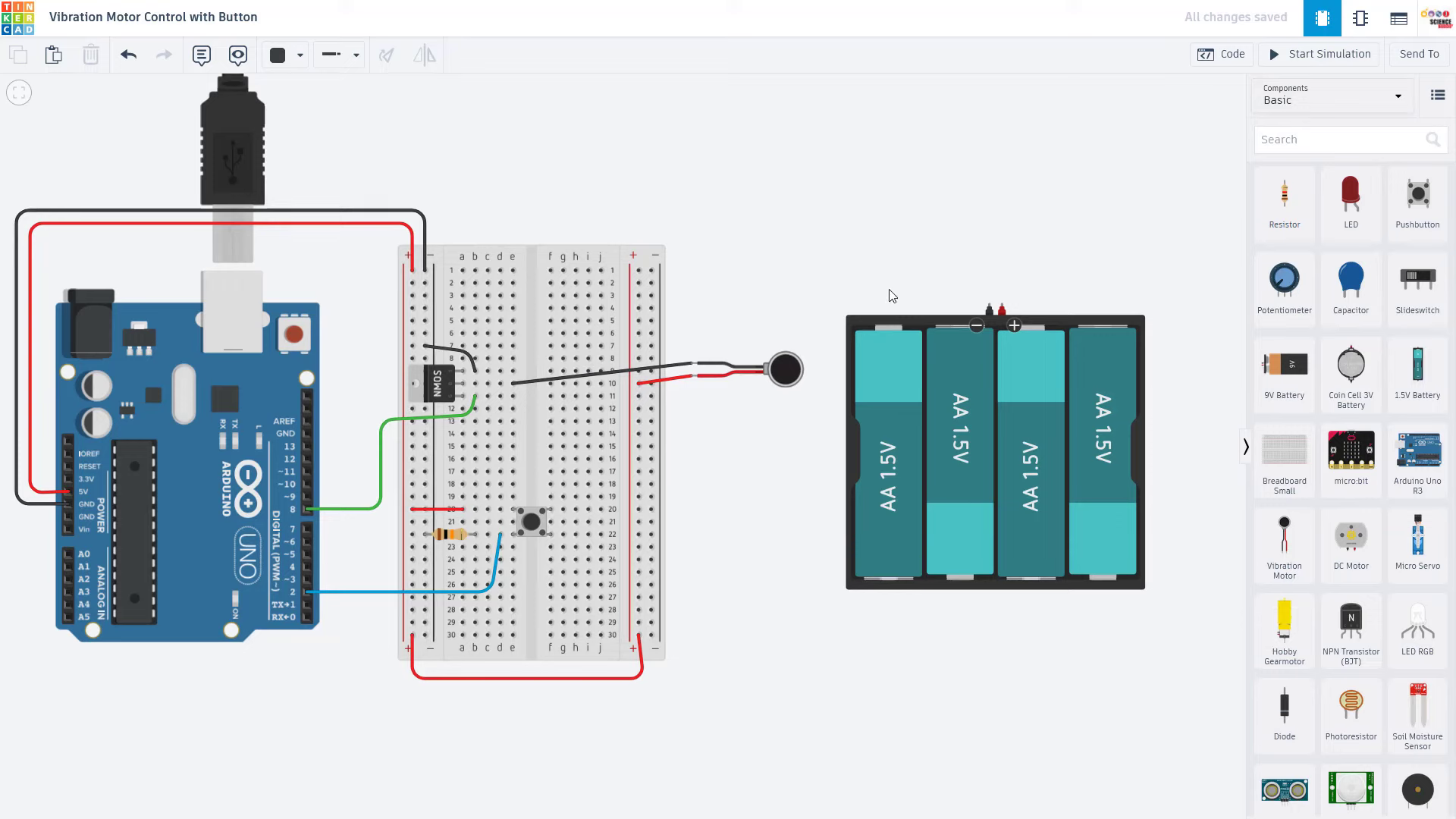
# Step: Wire the battery pack's negative terminal, routed above the pack, to the right negative rail
pyautogui.click(990, 304)
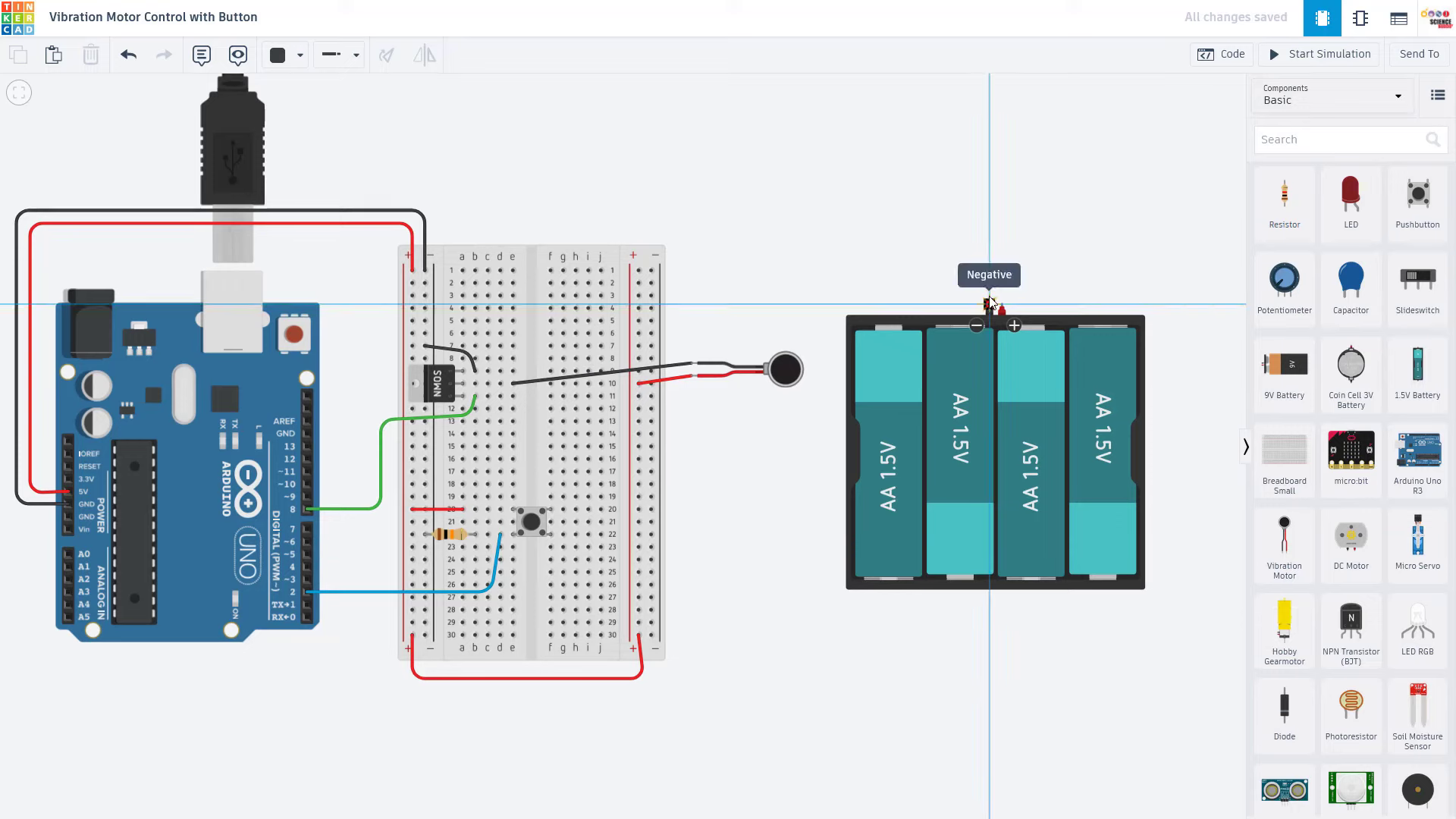
pyautogui.click(990, 196)
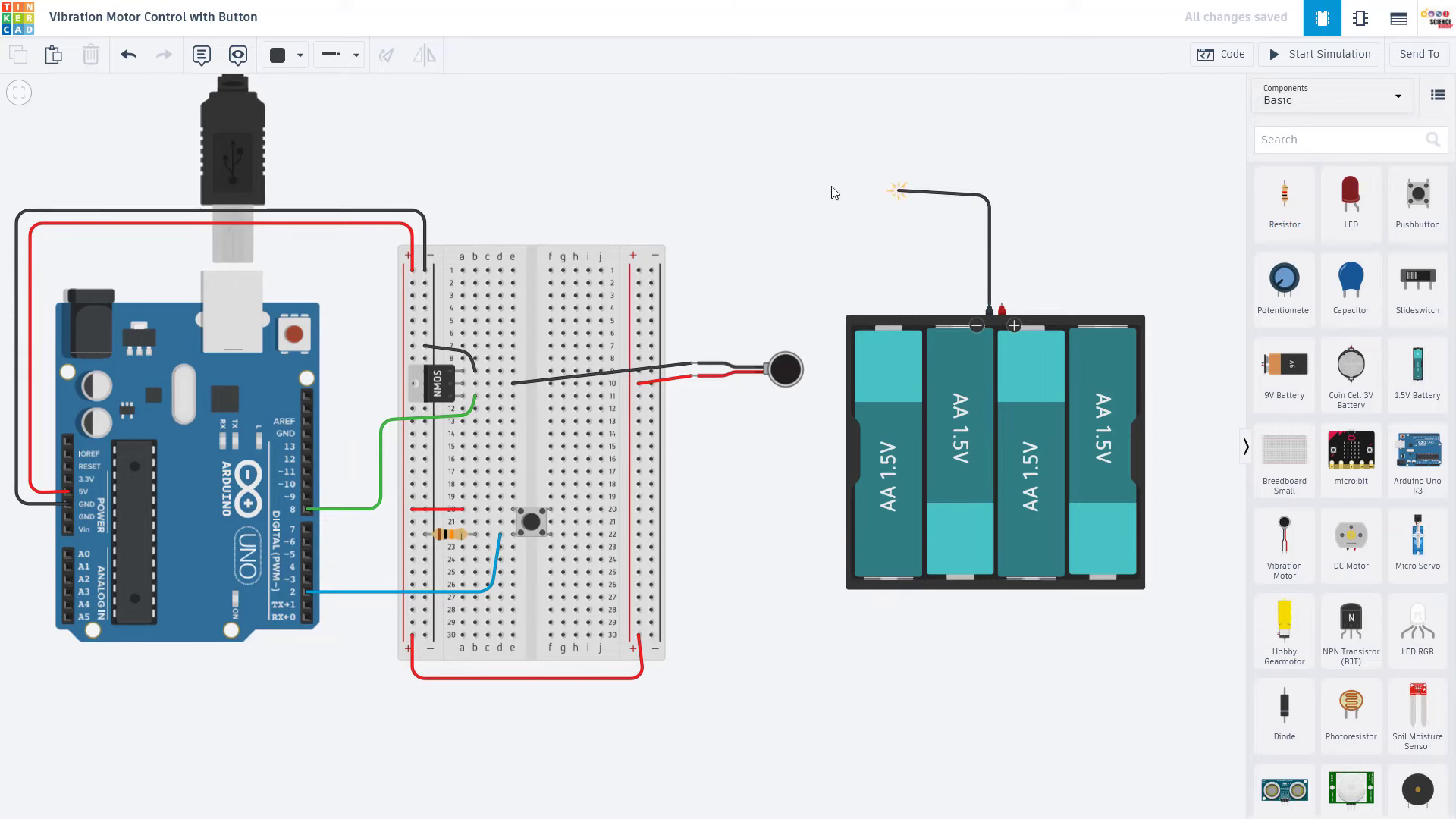
pyautogui.click(653, 196)
pyautogui.click(652, 269)
pyautogui.click(652, 635)
pyautogui.click(647, 701)
# Step: Join the two bottom negative rails and delete the wire linking the positive rails
pyautogui.click(418, 701)
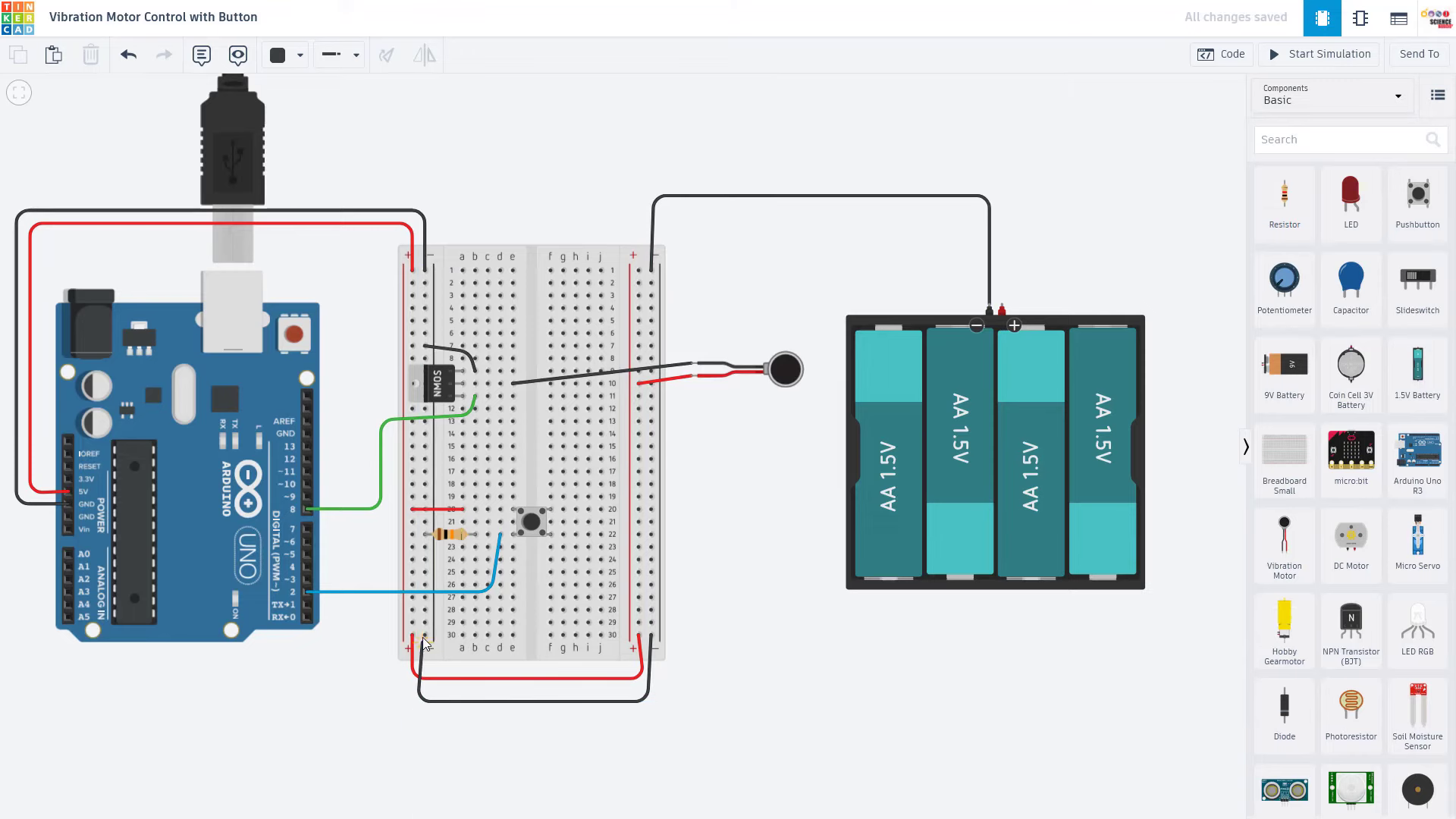
pyautogui.click(424, 635)
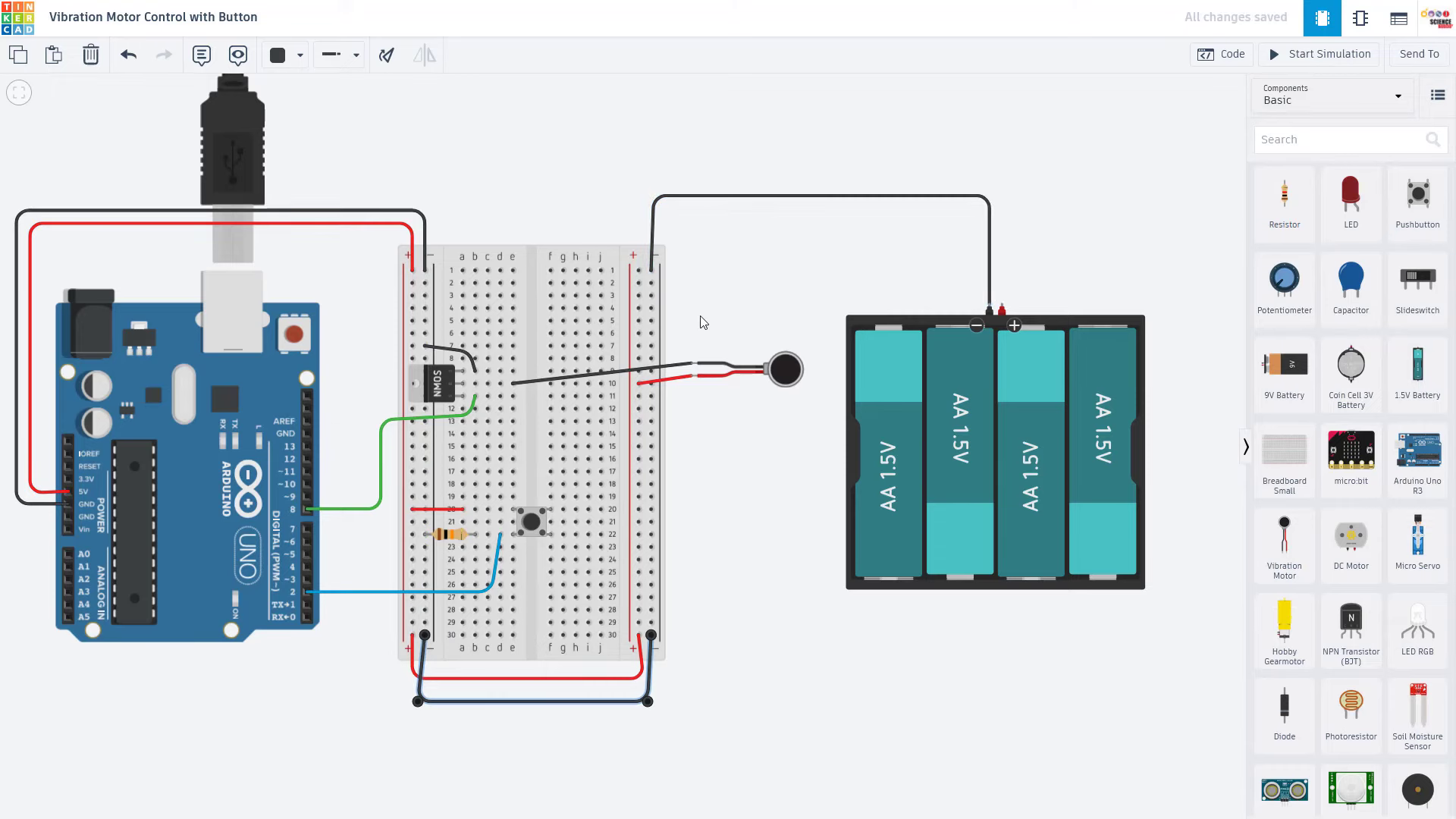
pyautogui.click(721, 316)
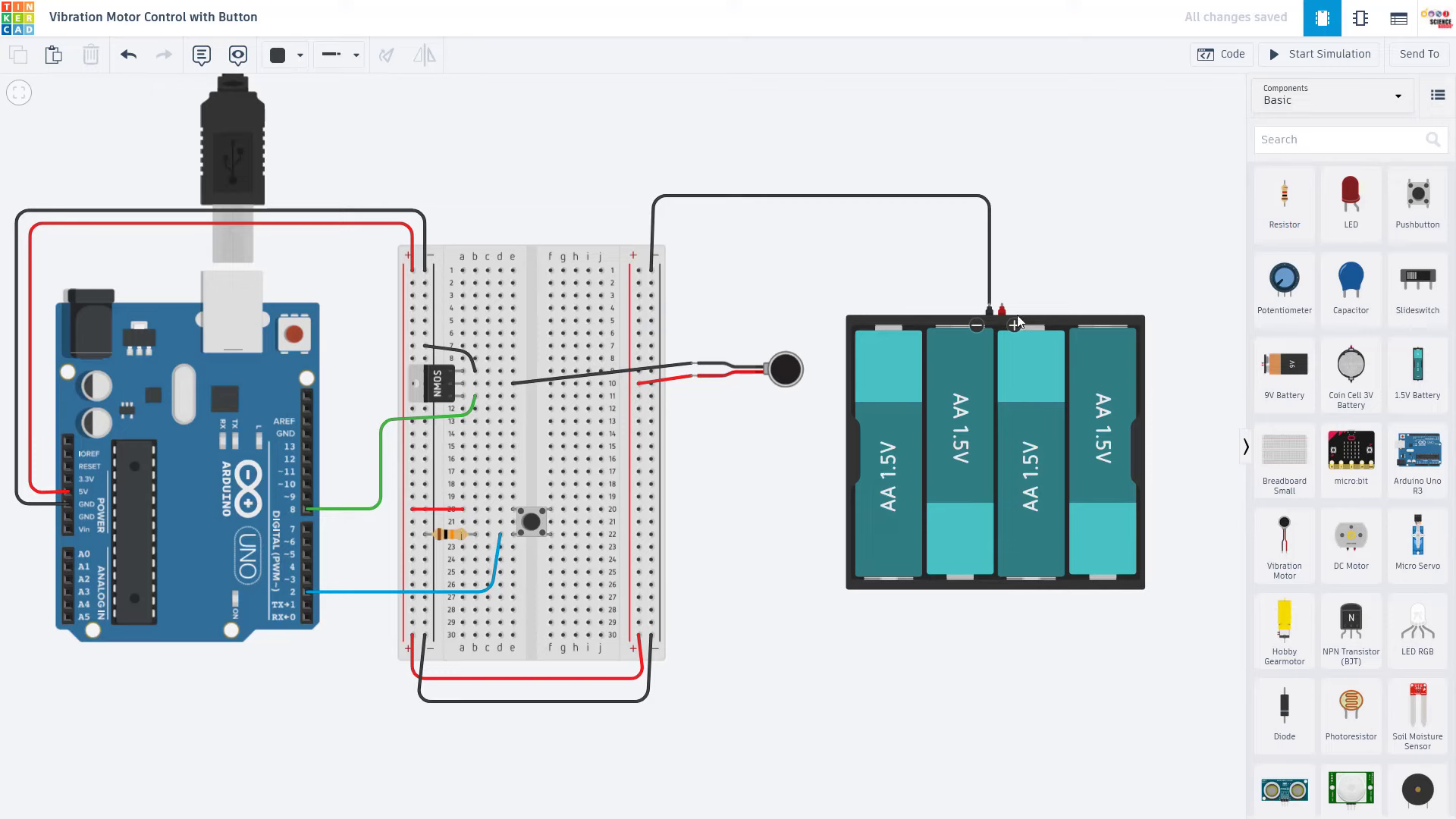
pyautogui.click(531, 677)
pyautogui.press('Delete')
# Step: Run a red wire from the right positive rail over to the battery pack's positive terminal
pyautogui.click(640, 270)
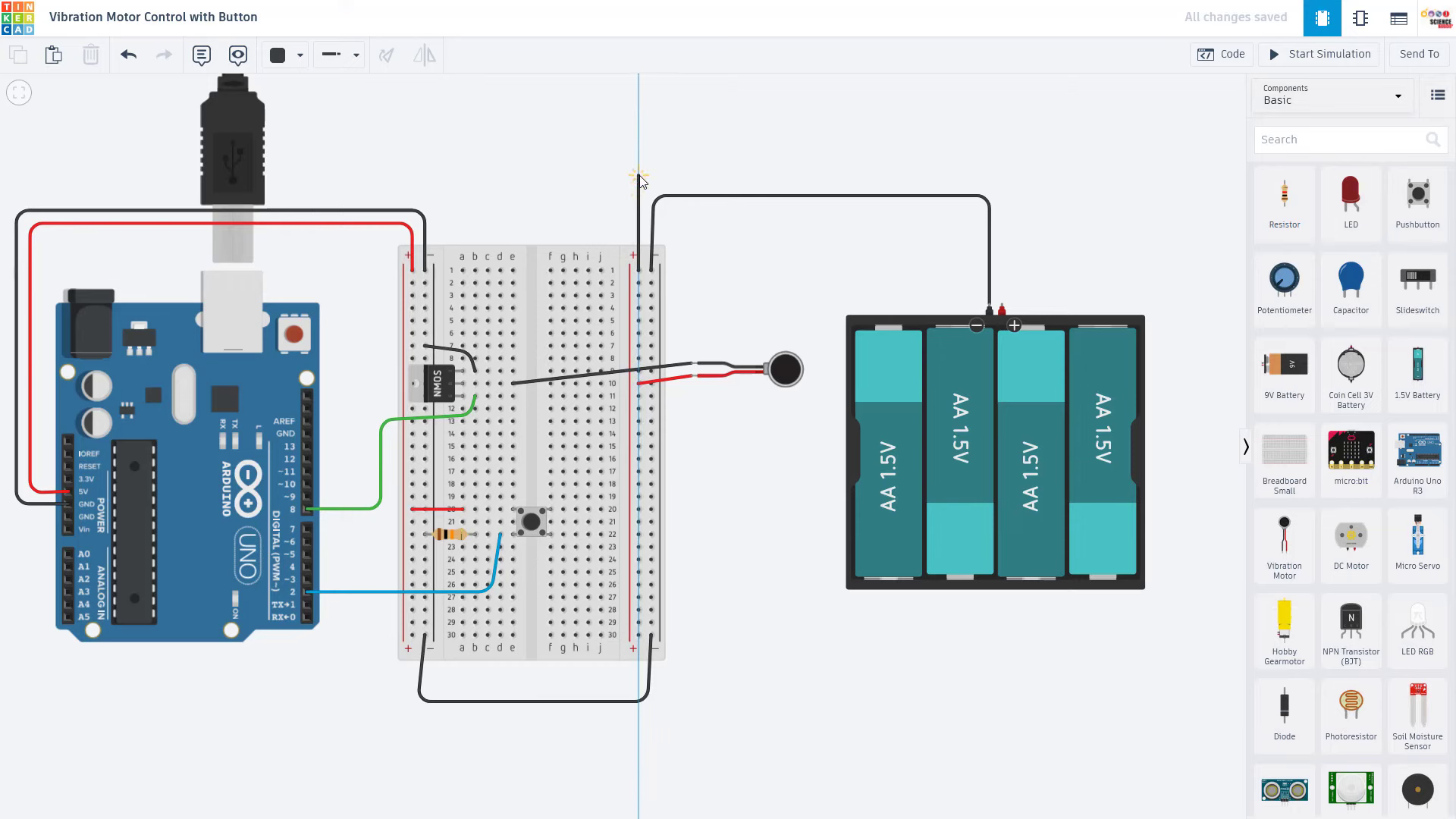
pyautogui.click(639, 176)
pyautogui.click(1007, 176)
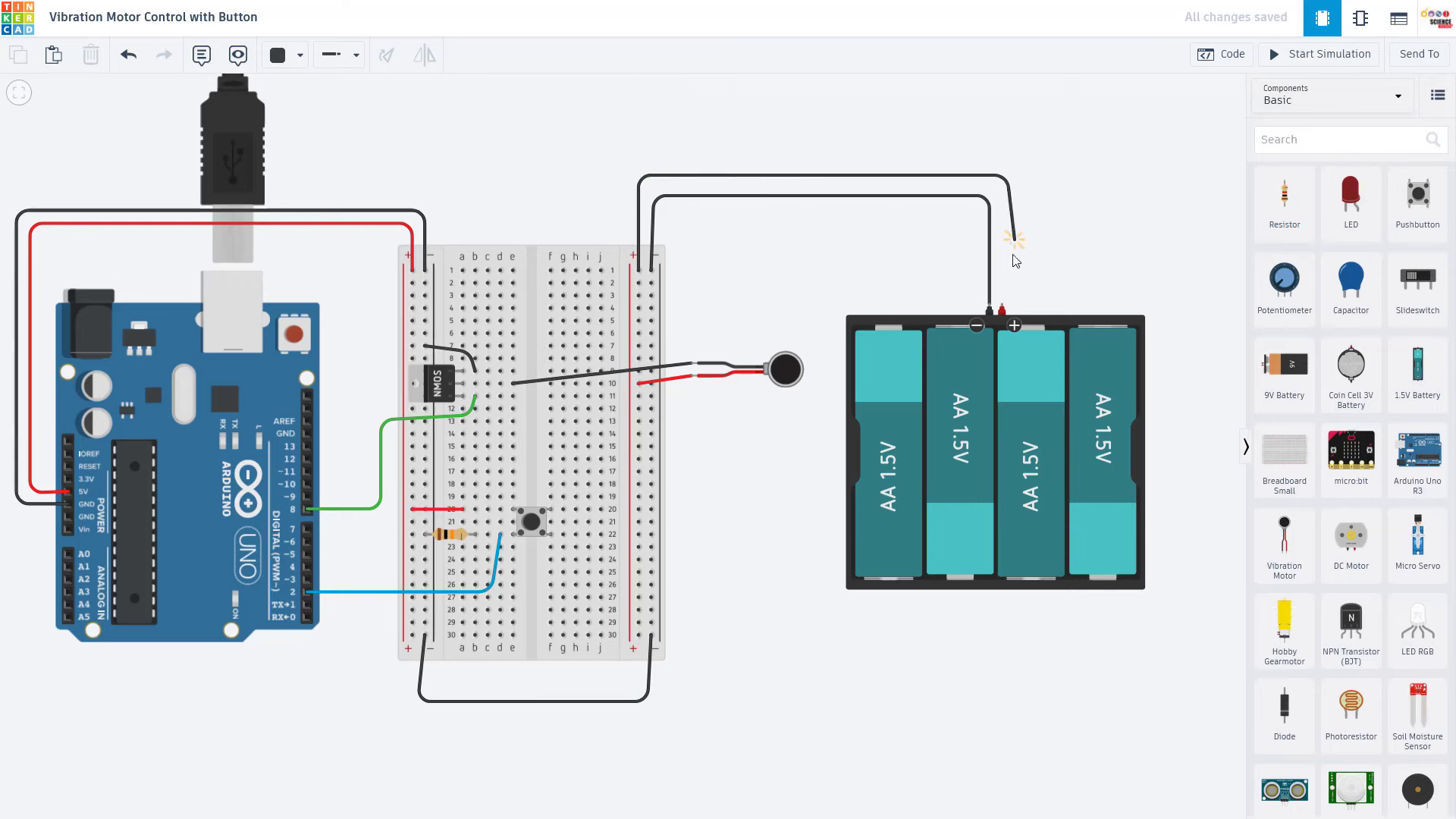
pyautogui.click(1003, 307)
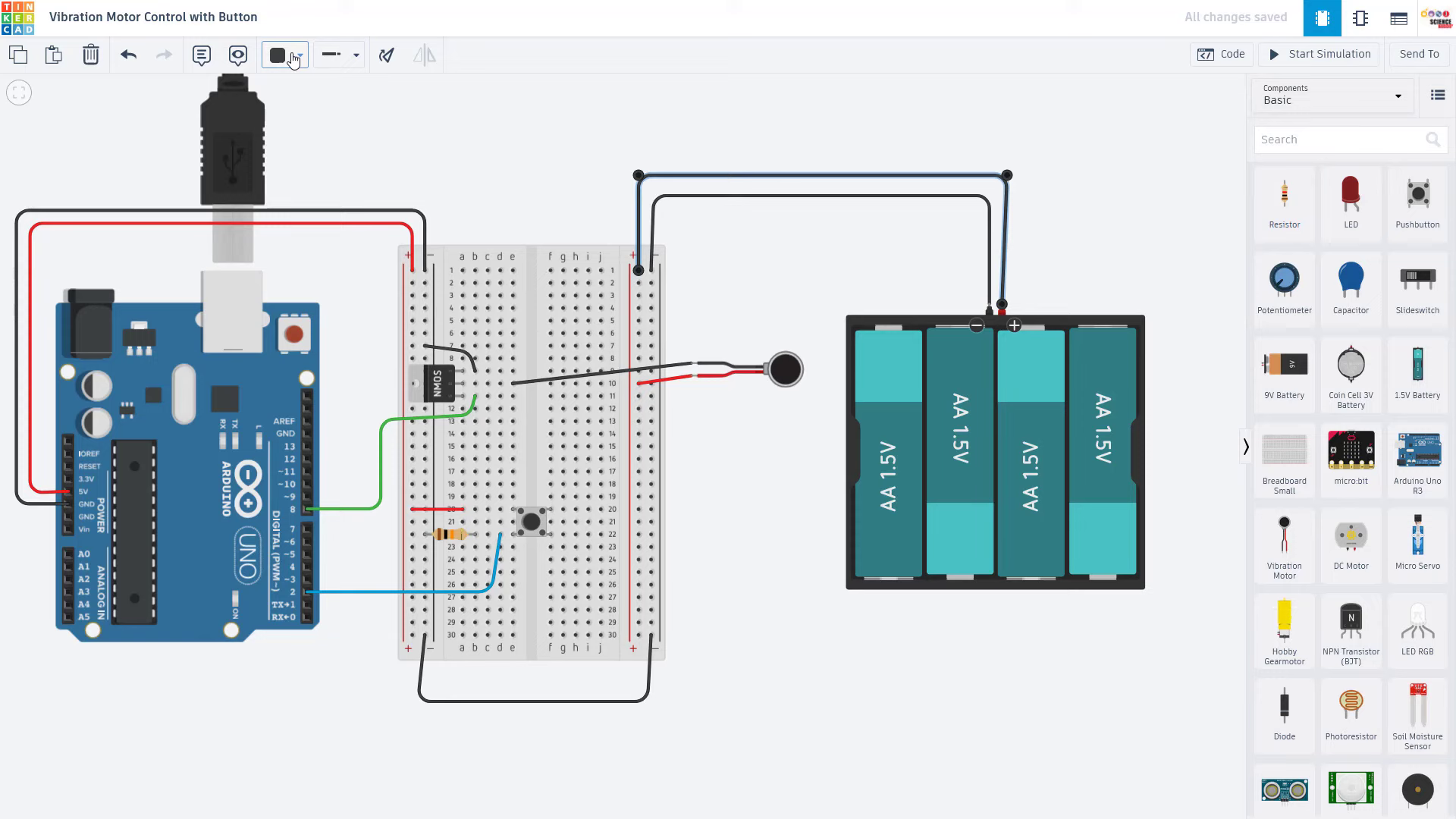
pyautogui.click(294, 58)
pyautogui.click(311, 131)
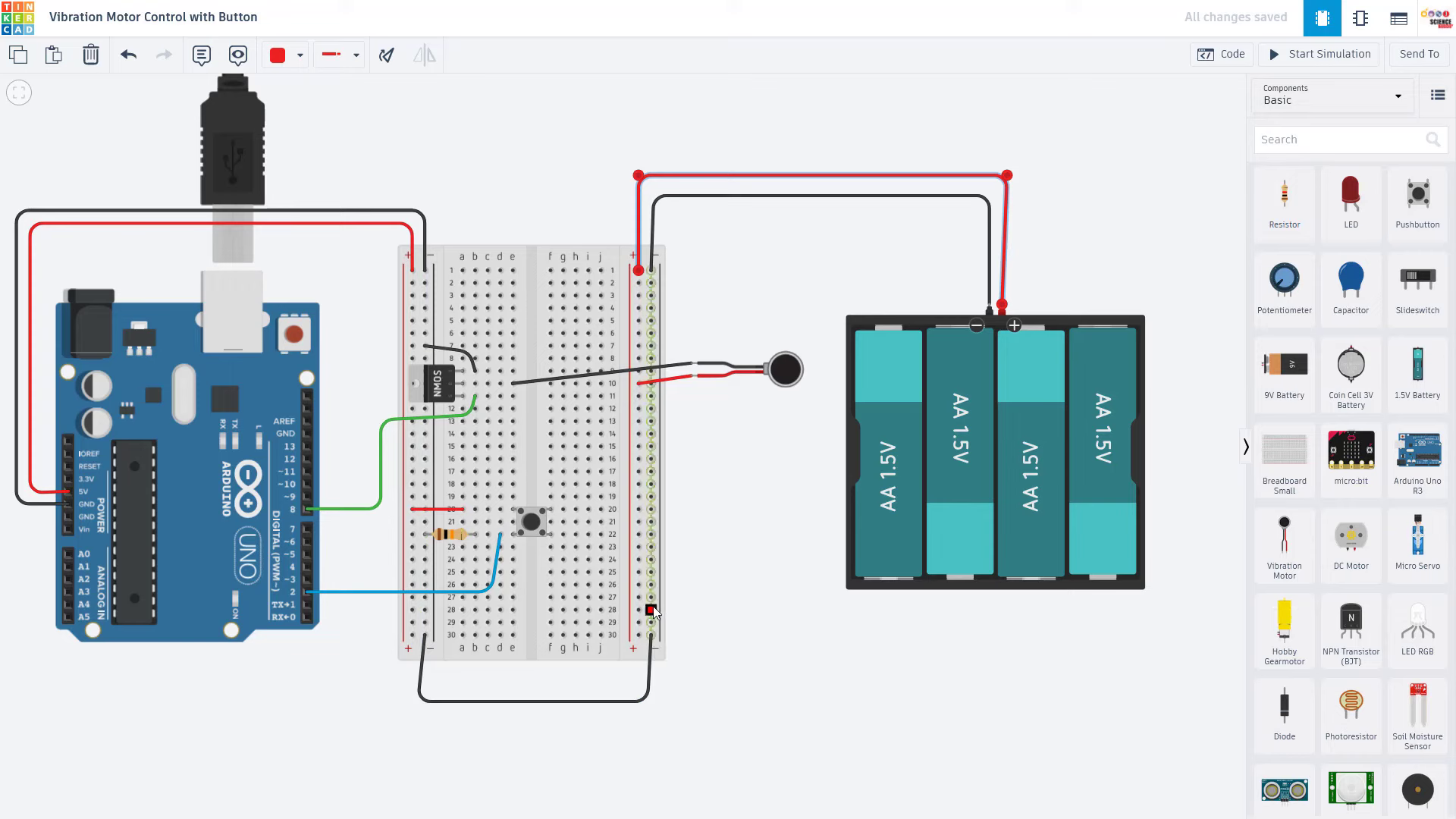
pyautogui.click(522, 164)
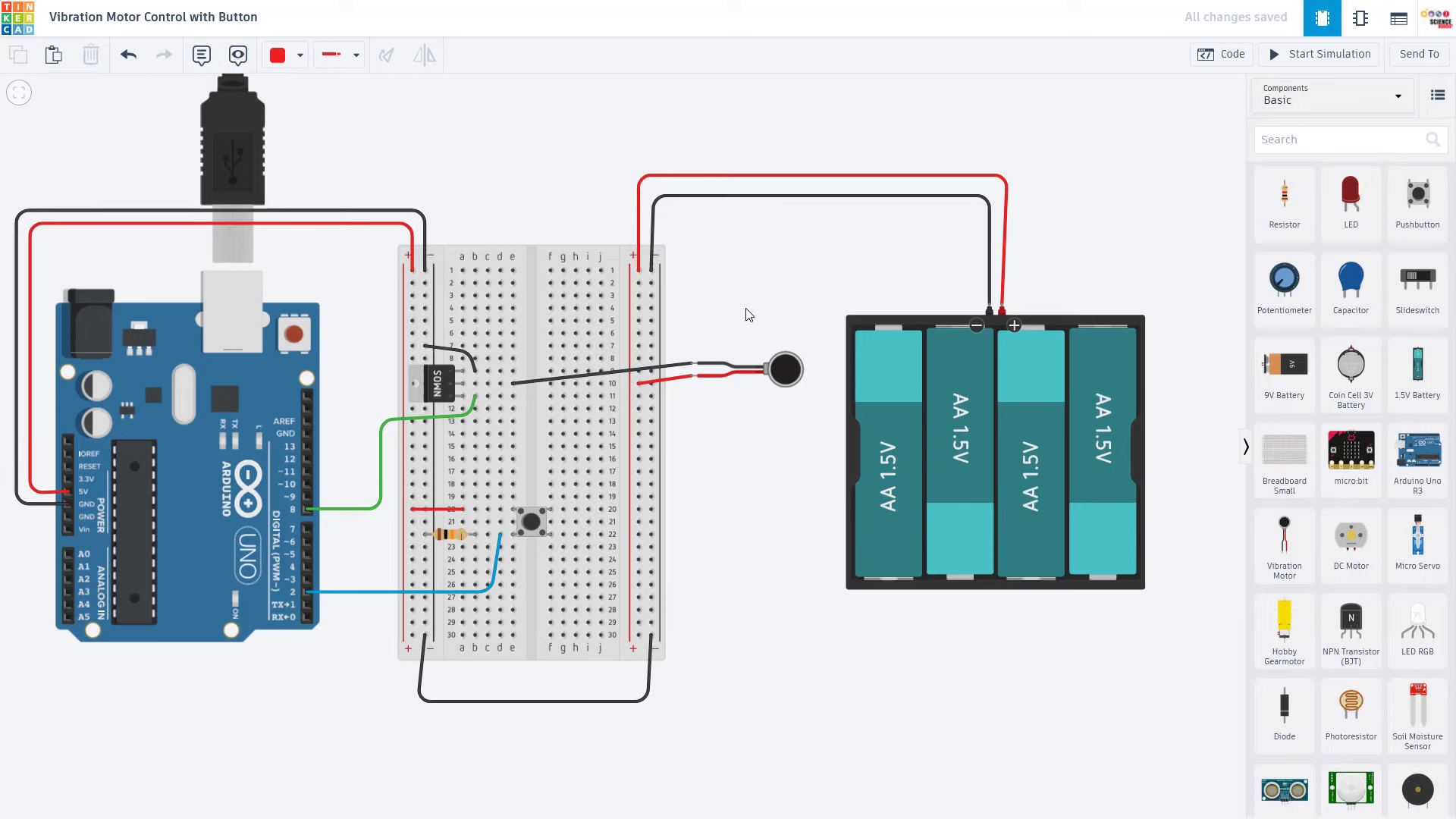
# Step: Start the simulation and press the pushbutton; the motor overloads at 115 mA against 100 mA max
pyautogui.click(784, 370)
pyautogui.click(780, 443)
pyautogui.click(787, 376)
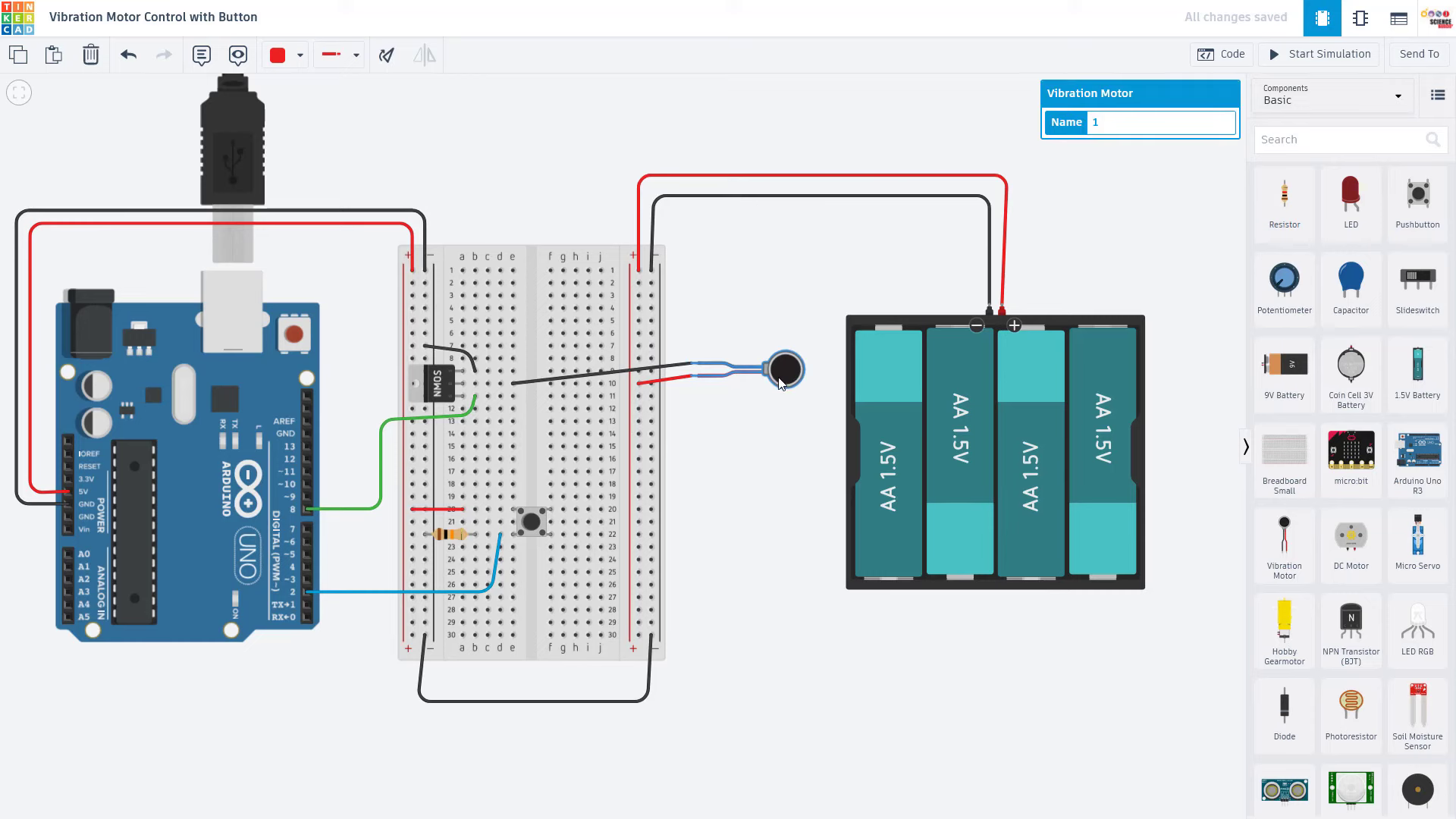
pyautogui.click(781, 319)
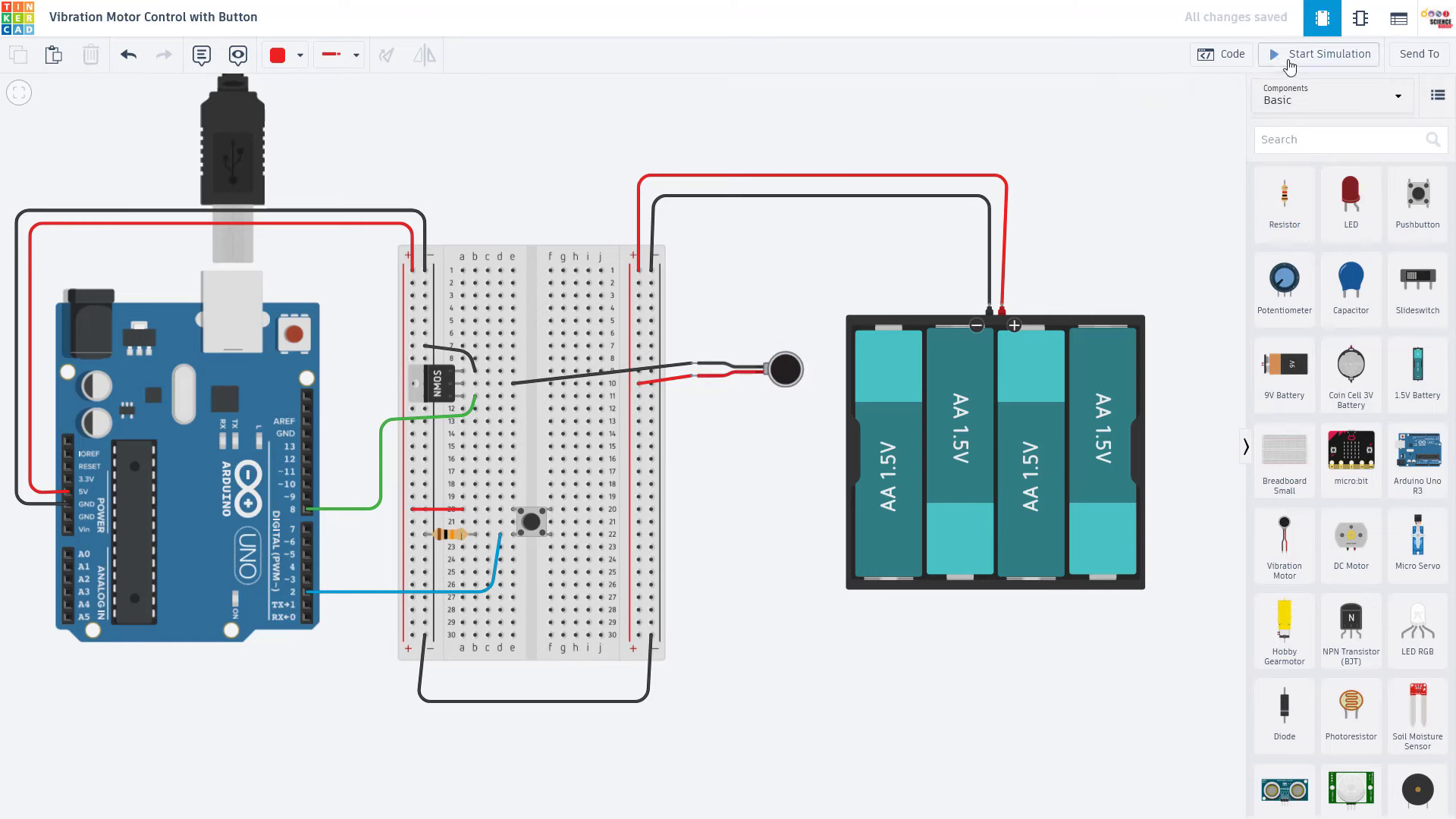
pyautogui.click(1290, 61)
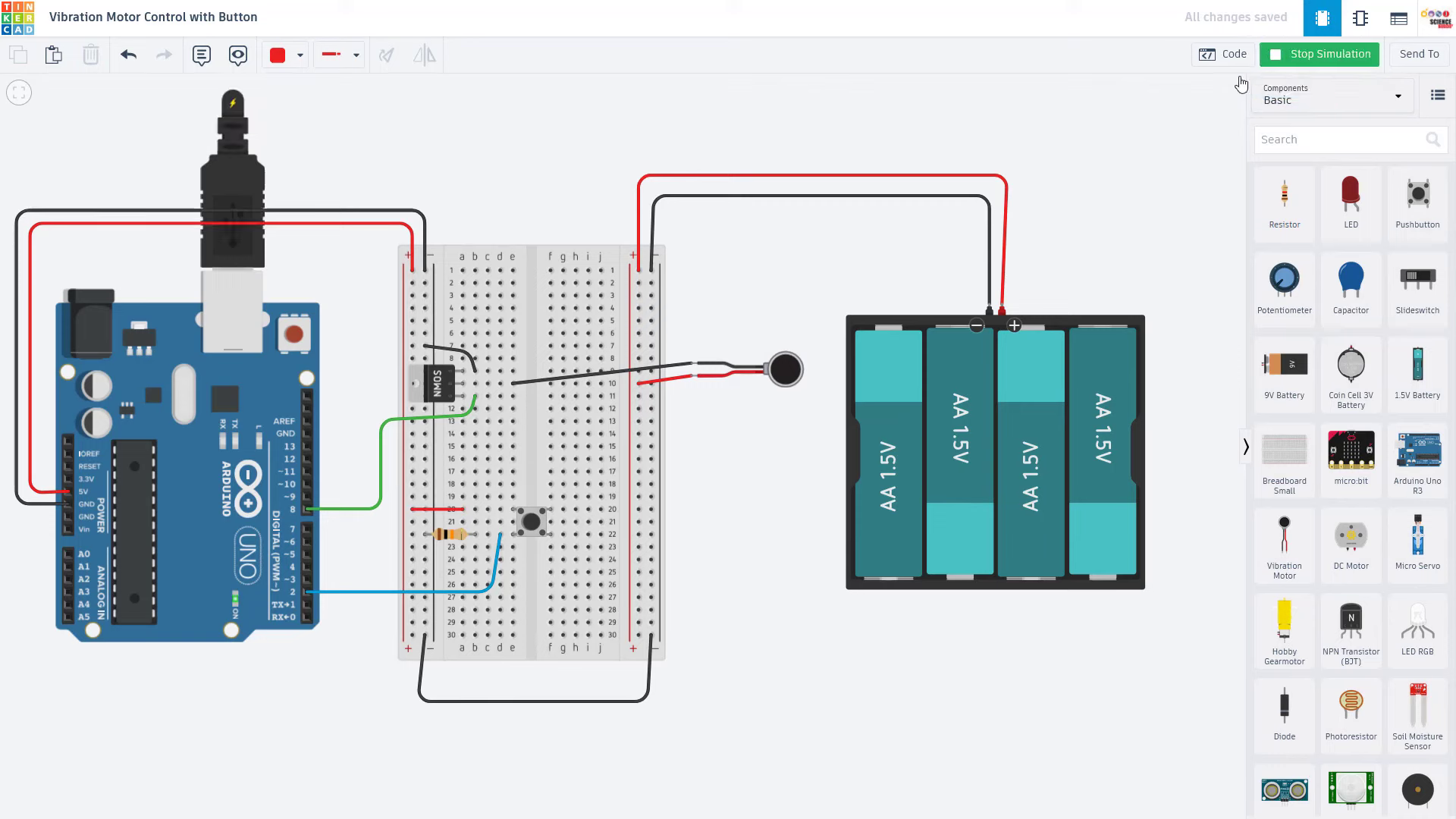
pyautogui.click(531, 522)
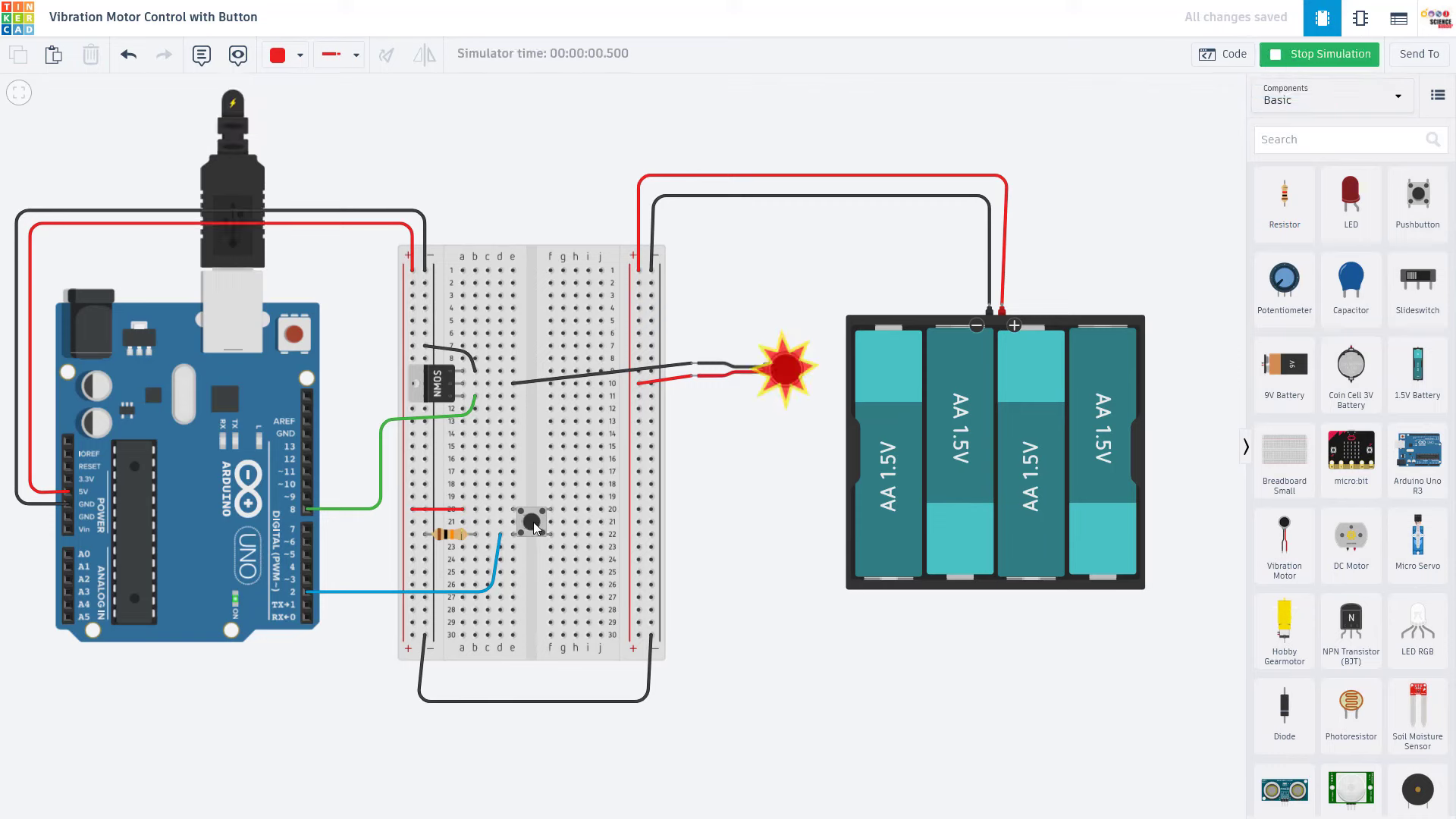
pyautogui.moveTo(781, 372)
# Step: Stop the simulation and reduce the battery pack to 2 AA cells
pyautogui.click(977, 452)
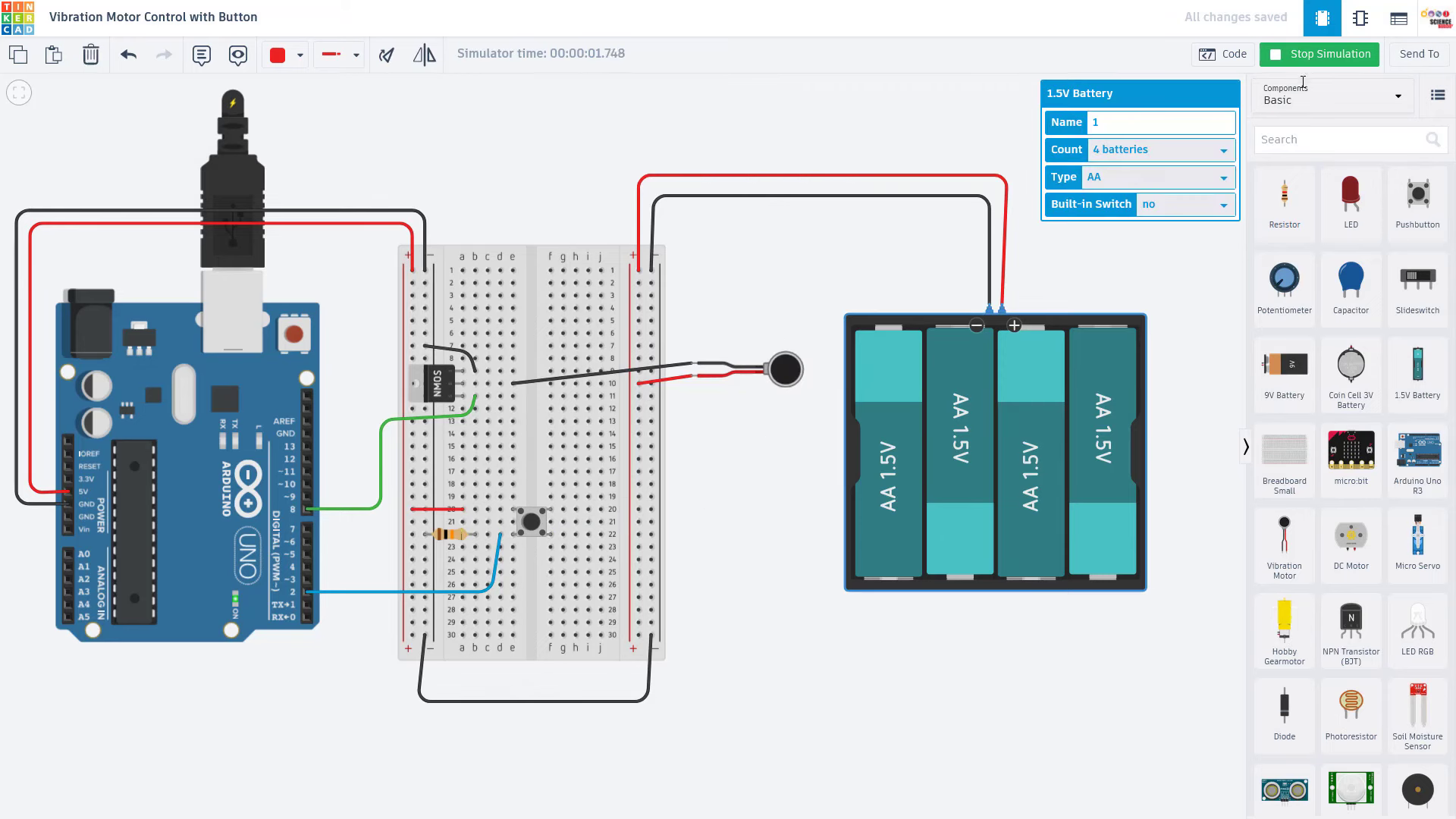
pyautogui.click(1306, 60)
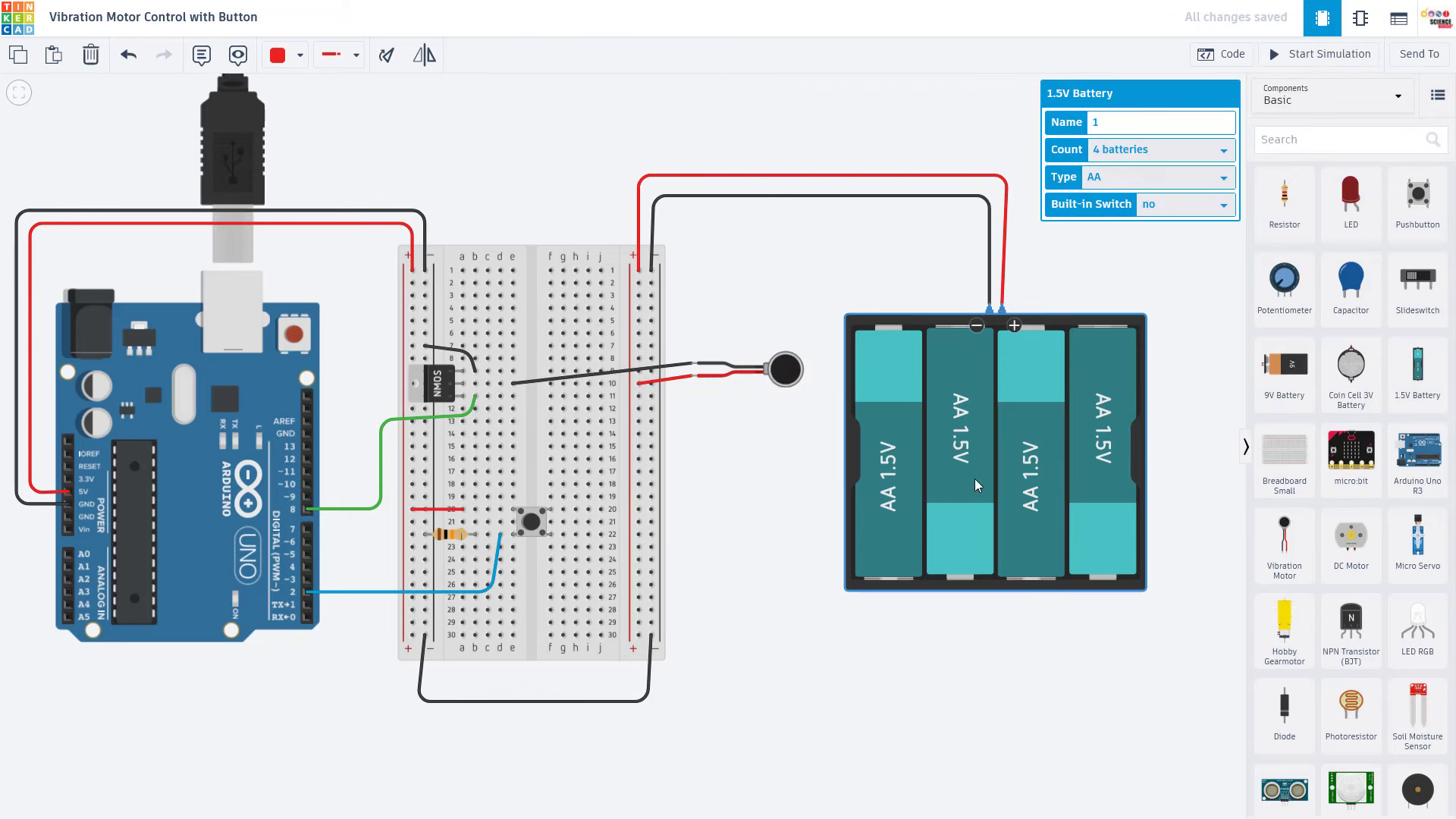
pyautogui.click(1153, 155)
pyautogui.click(1137, 195)
pyautogui.click(720, 543)
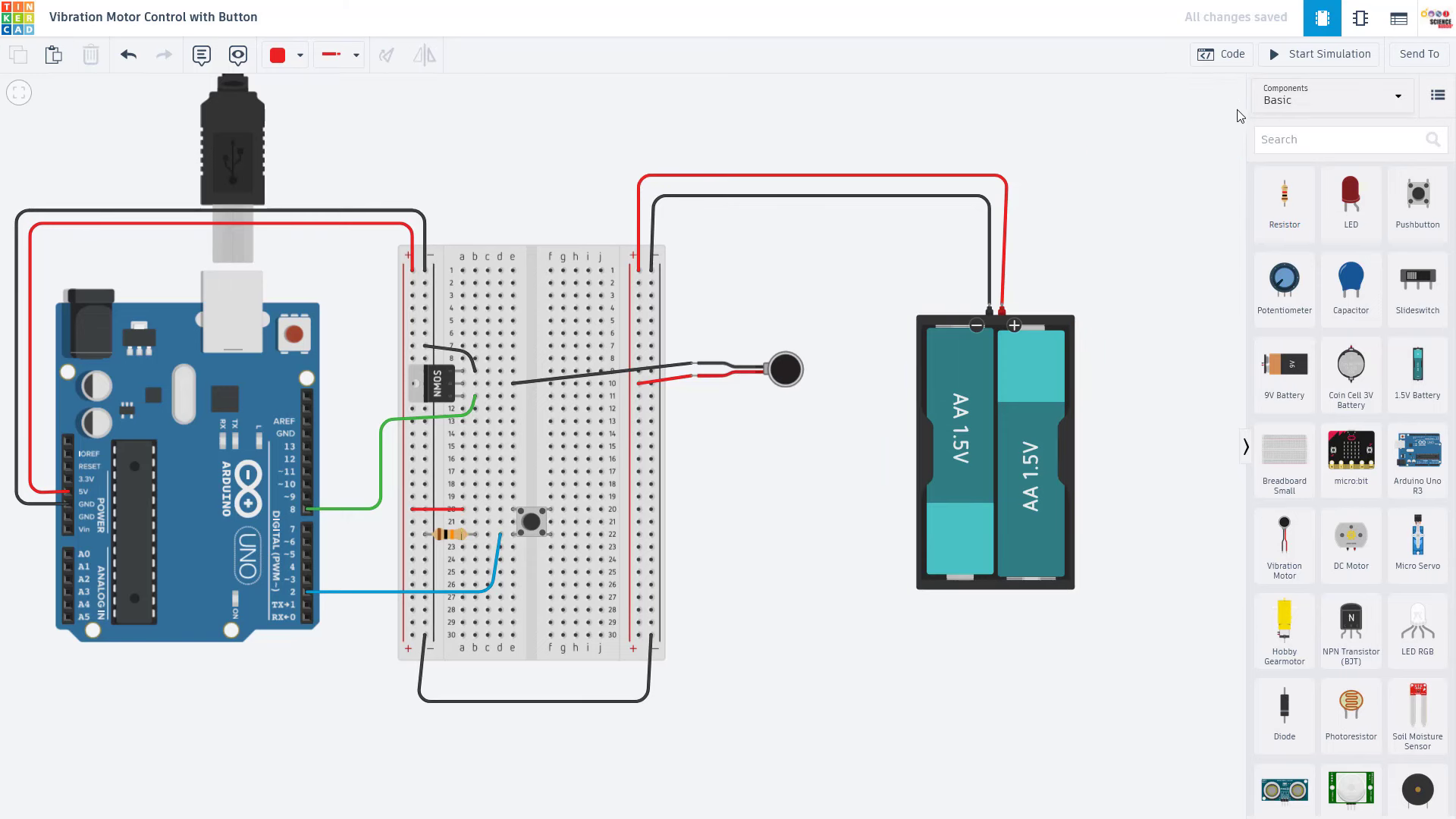
# Step: Restart the simulation and press the pushbutton to make the motor vibrate
pyautogui.click(1320, 54)
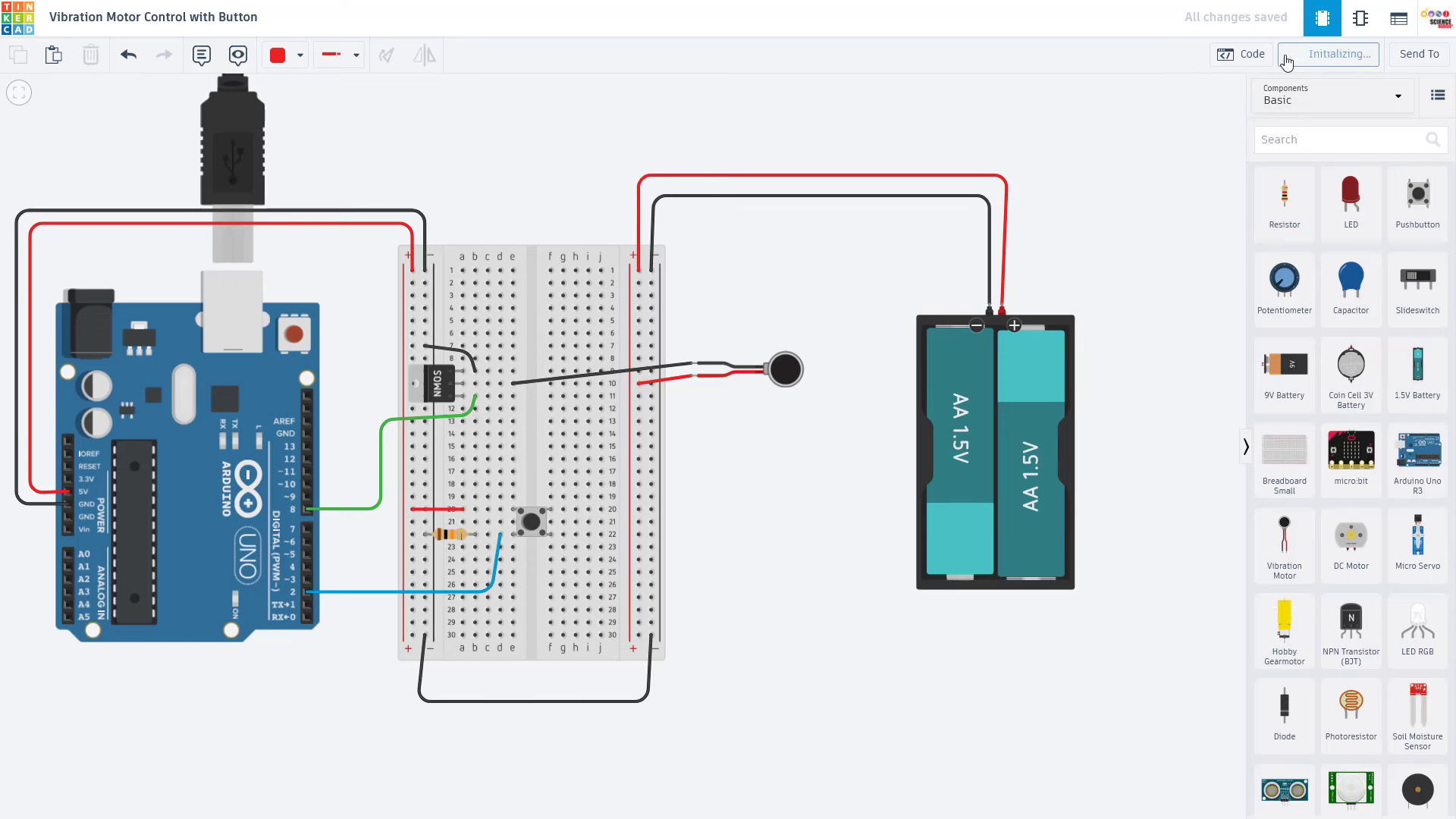
pyautogui.click(529, 523)
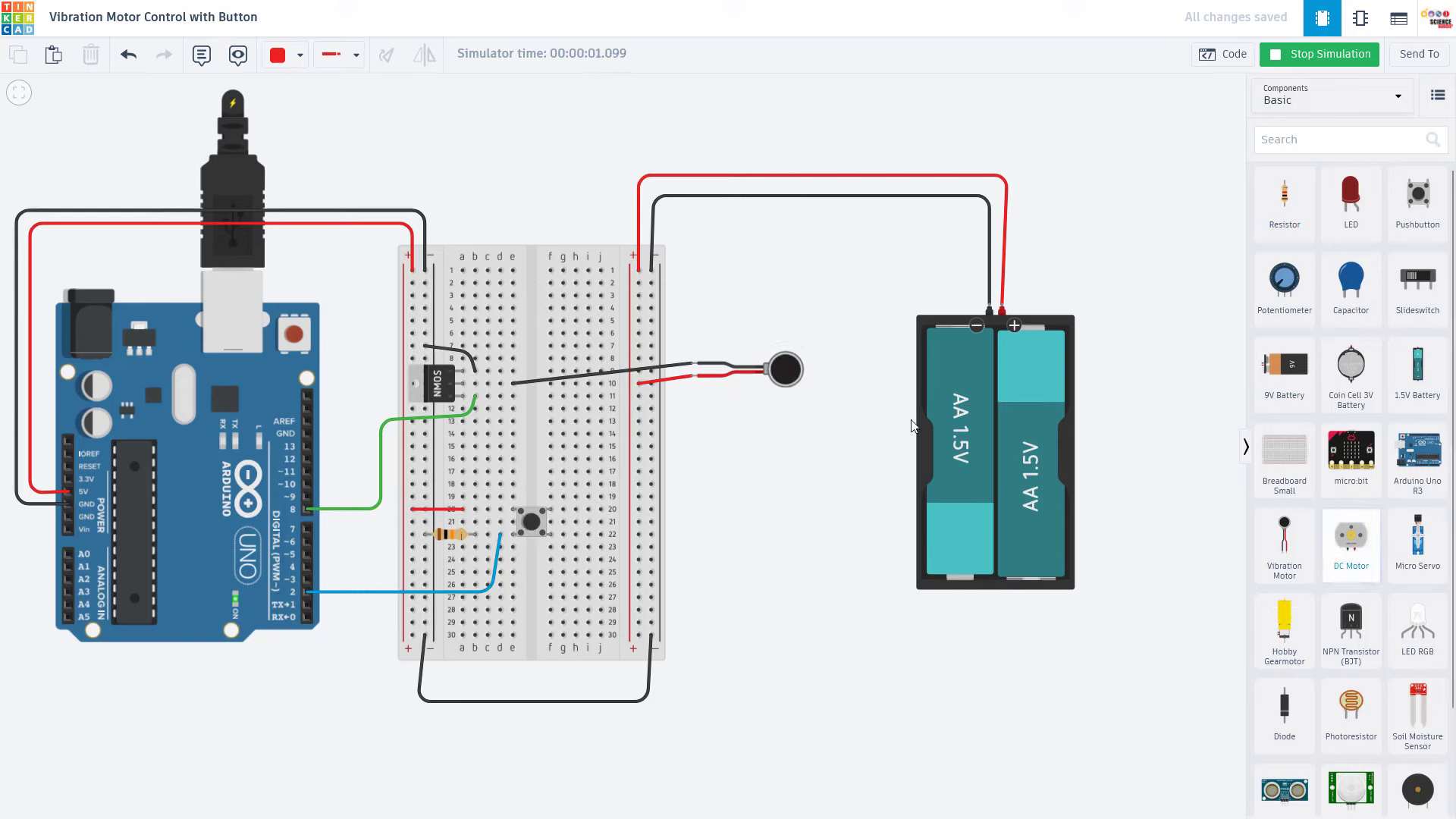
pyautogui.scroll(2, 737, 408)
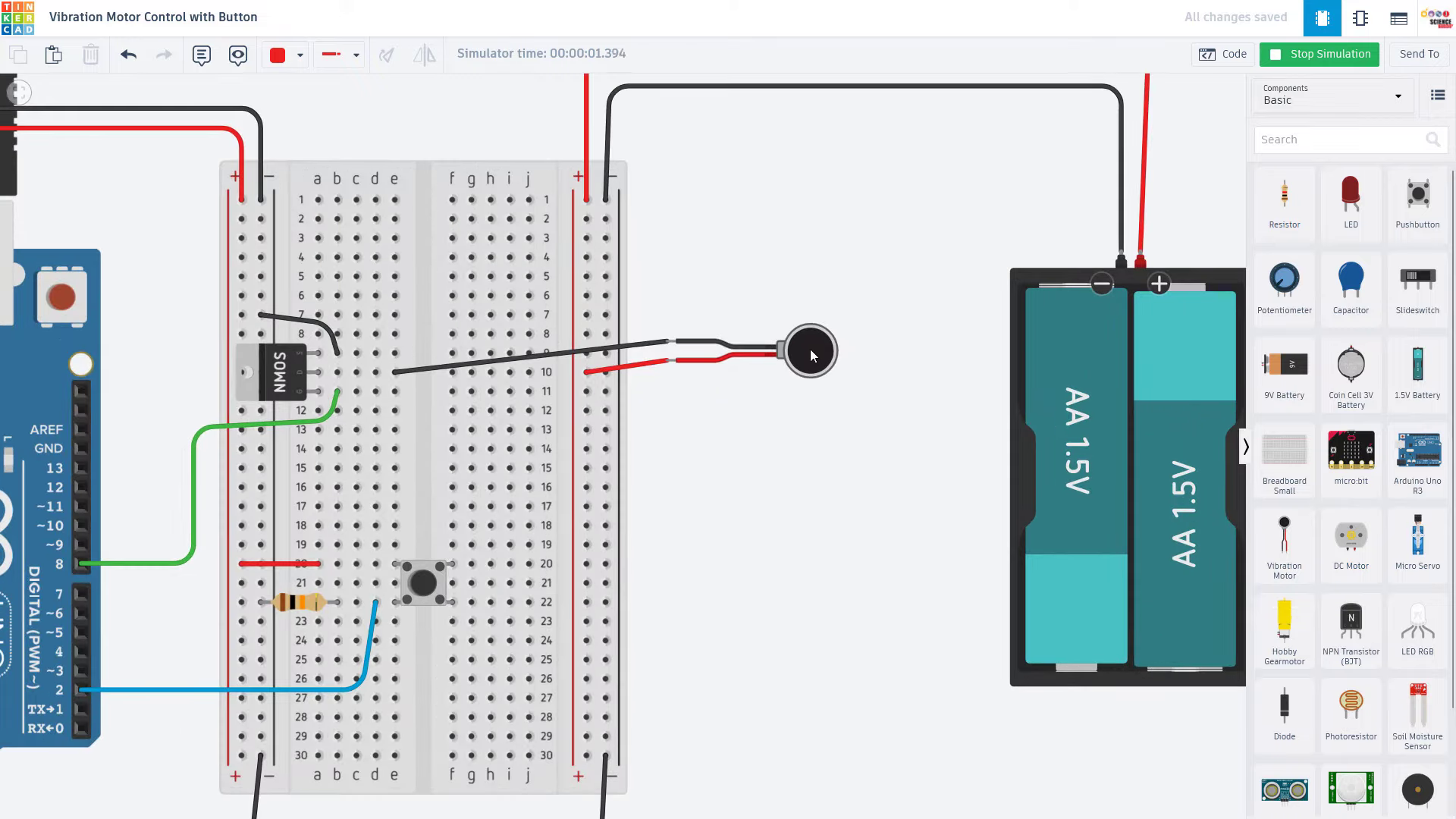
pyautogui.scroll(-1, 801, 343)
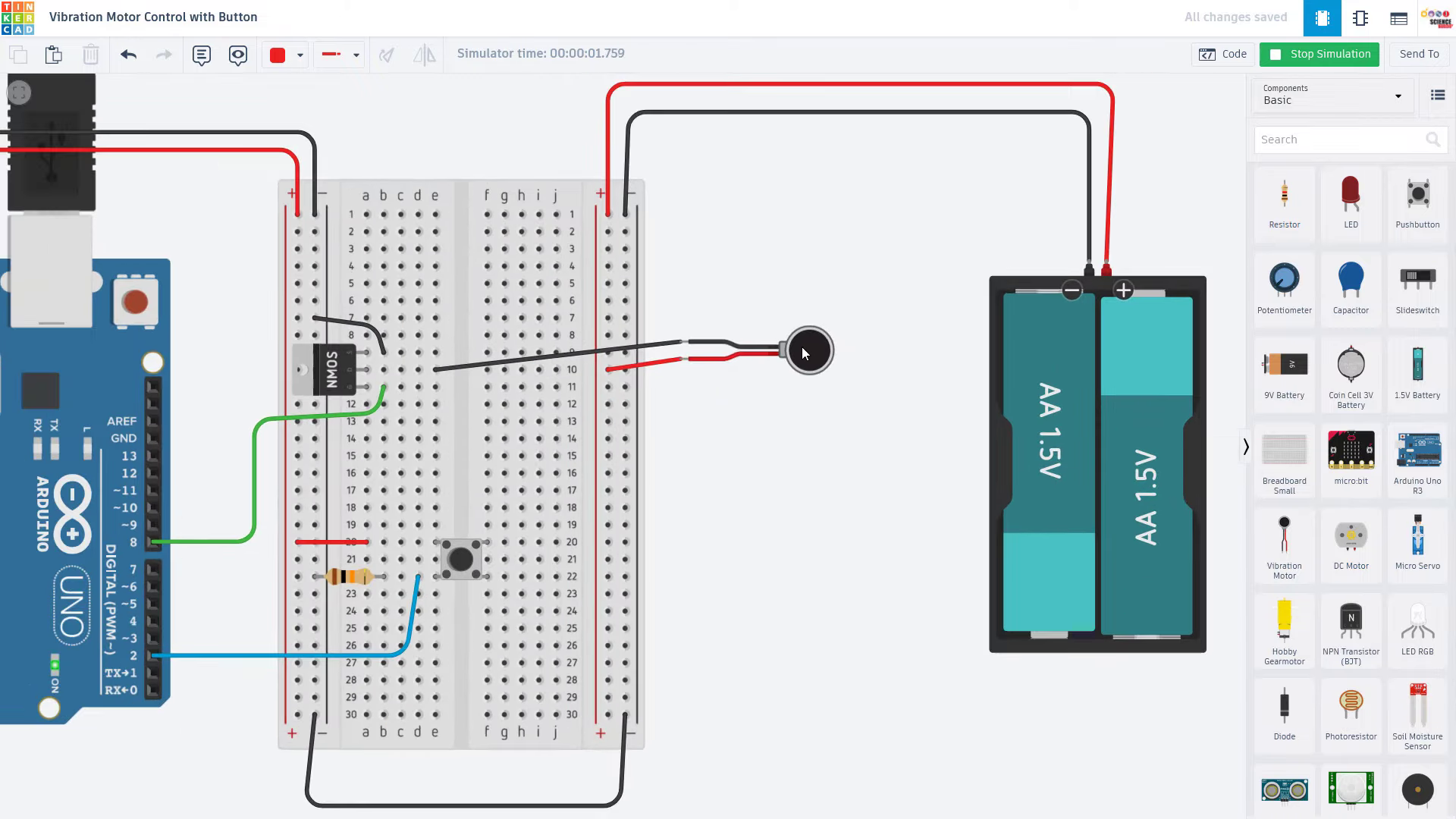